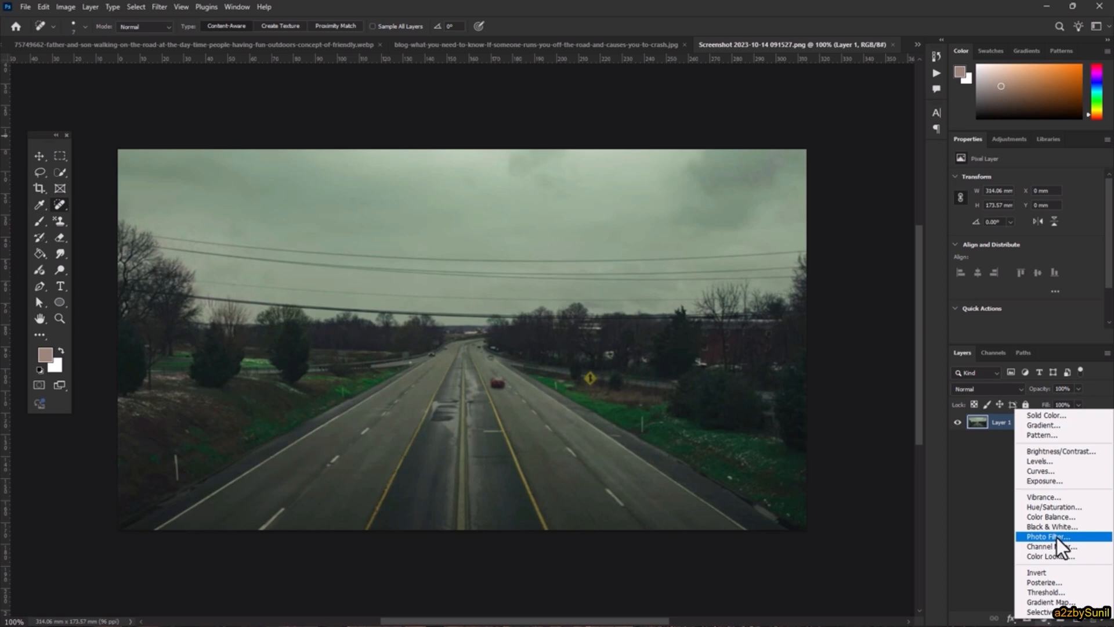
- Dismiss the adjustment layer menu without adding any adjustment
click(987, 526)
- In the father-and-son photo, select the father and son with Select > Subject
click(436, 44)
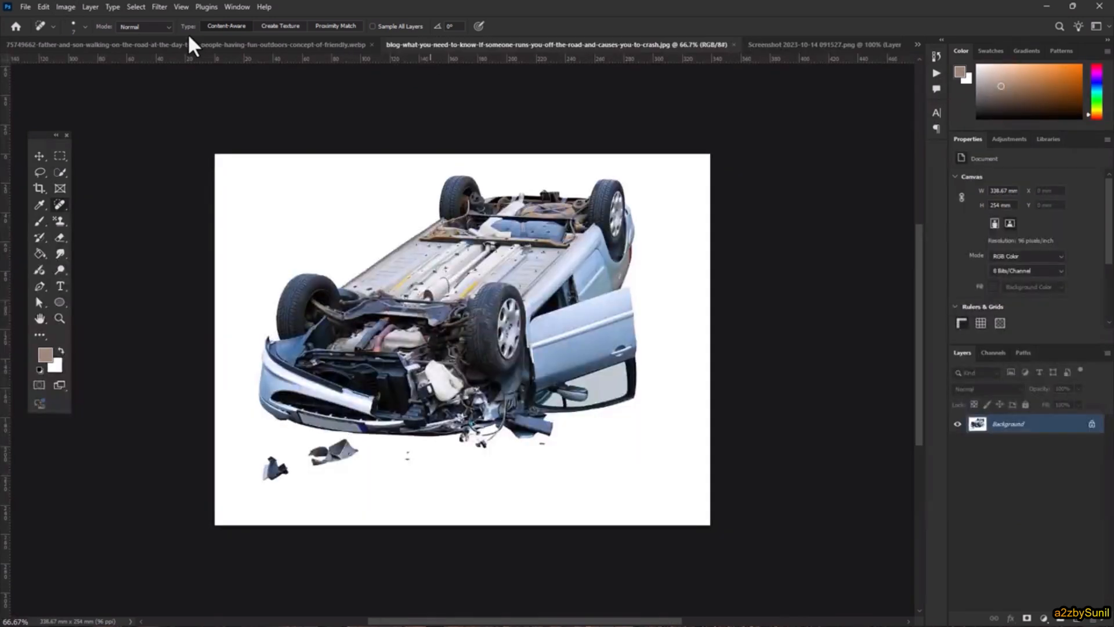
click(236, 47)
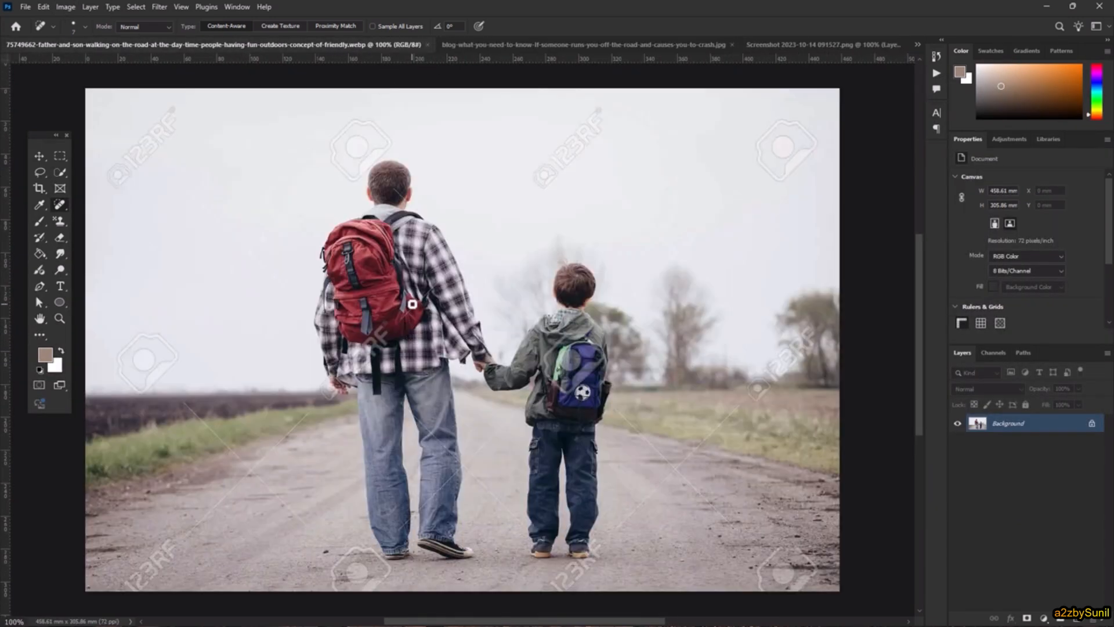
click(135, 6)
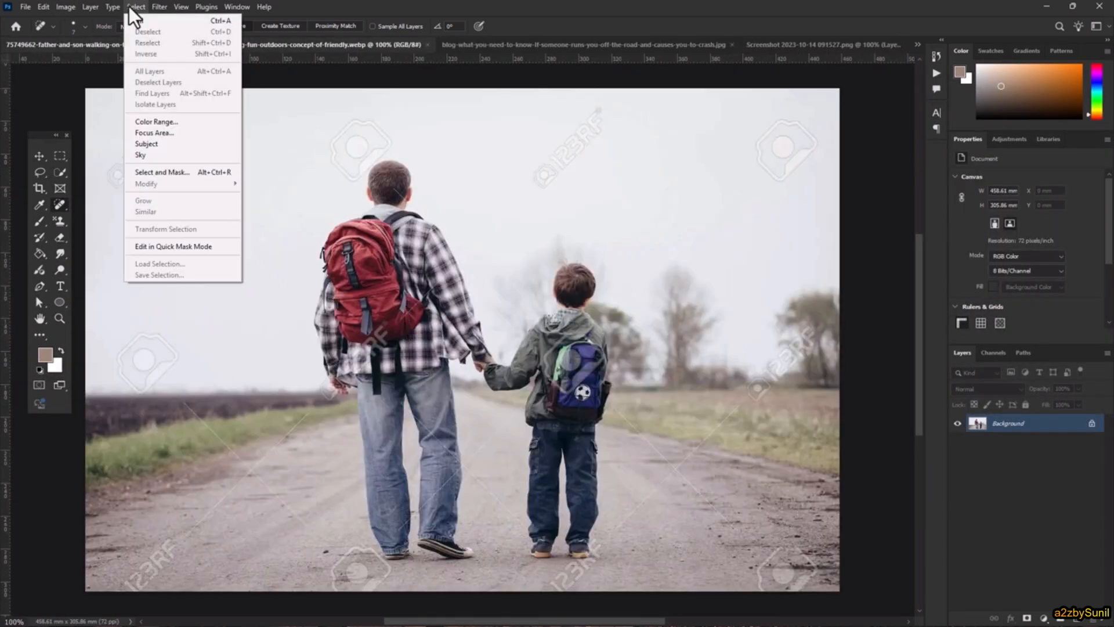
click(166, 148)
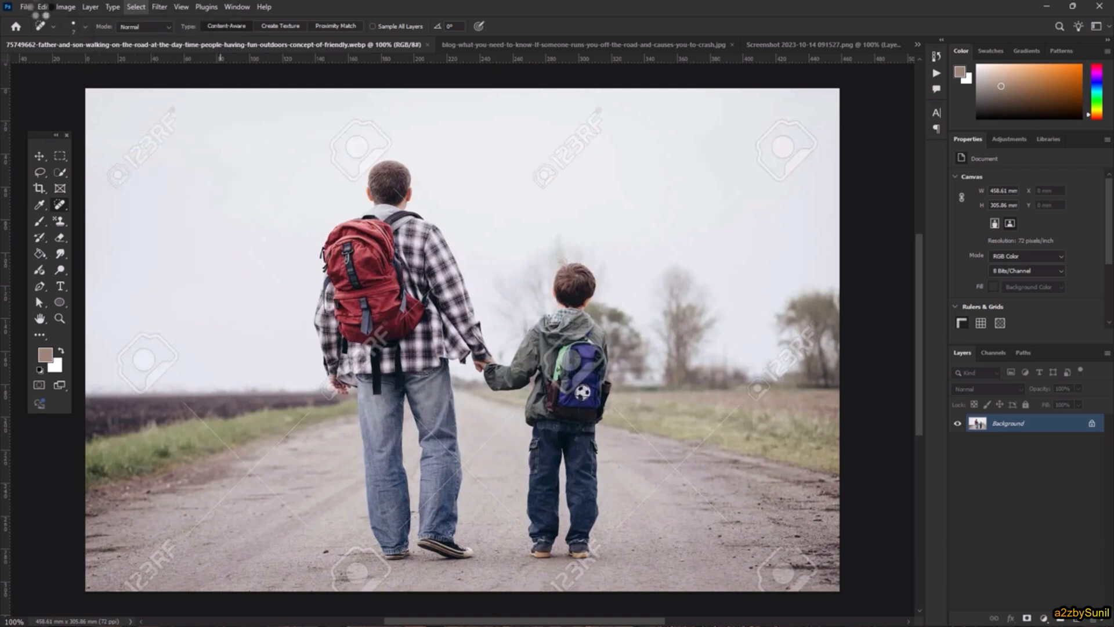
- Copy the selected figures and bring up the city street image 257015.jpg
click(42, 7)
click(67, 86)
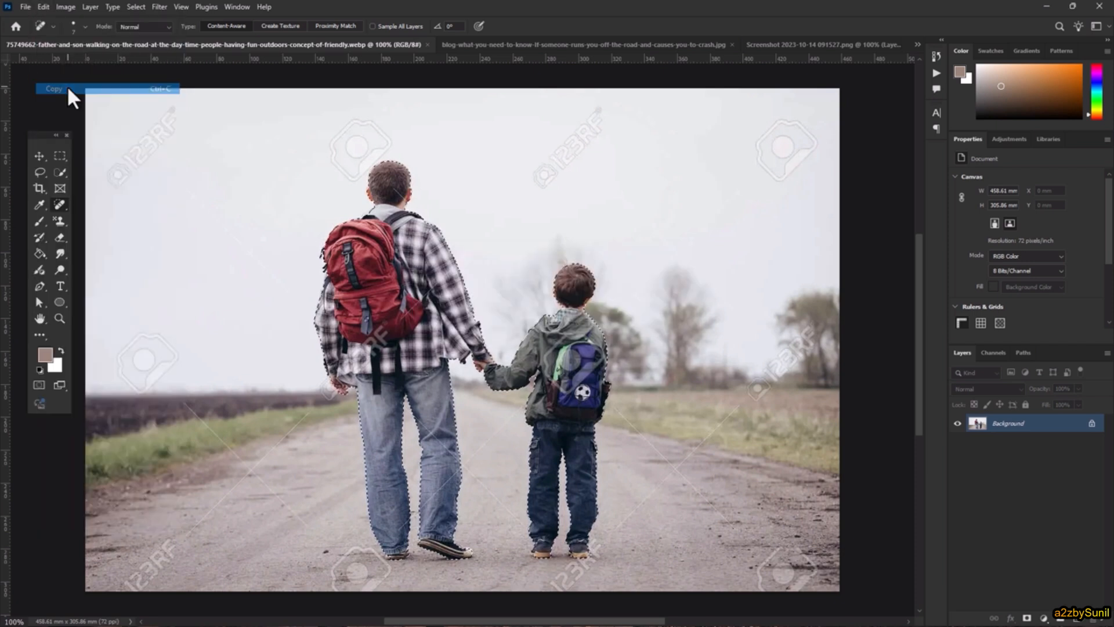
click(916, 44)
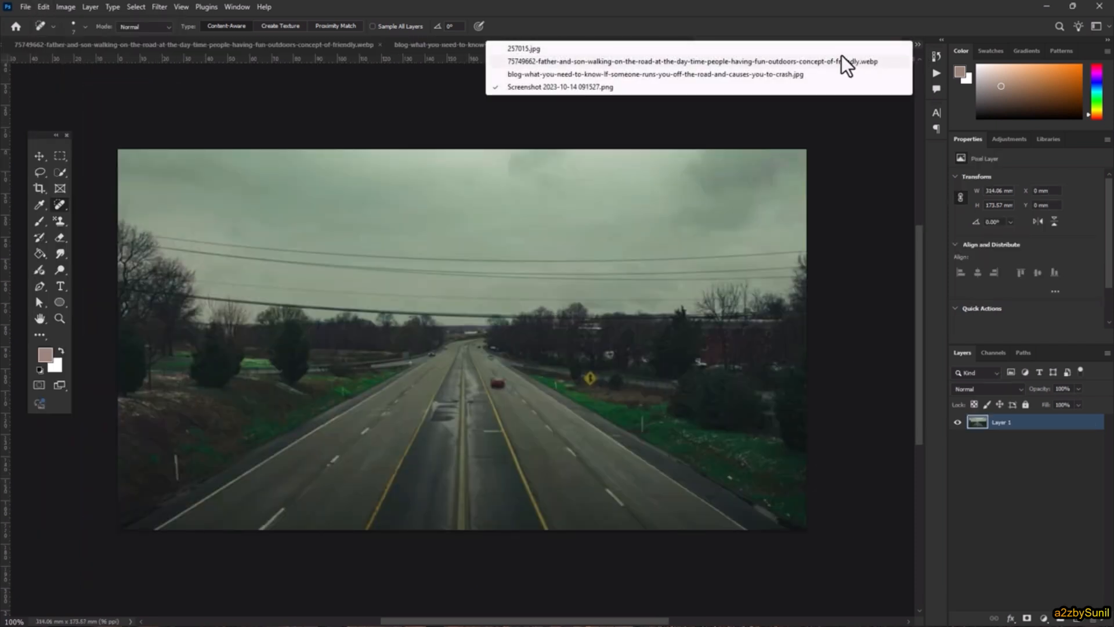
click(840, 51)
- Paste the father and son into 257015.jpg, shrink them, and stand them on the yellow-lined median
click(43, 7)
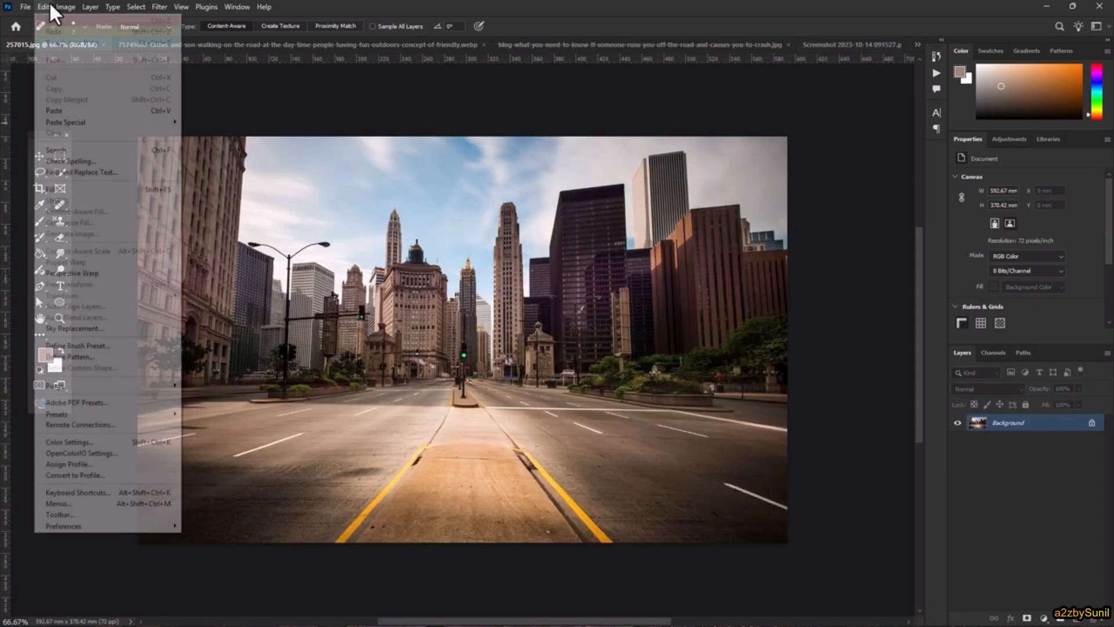
click(72, 114)
key(v)
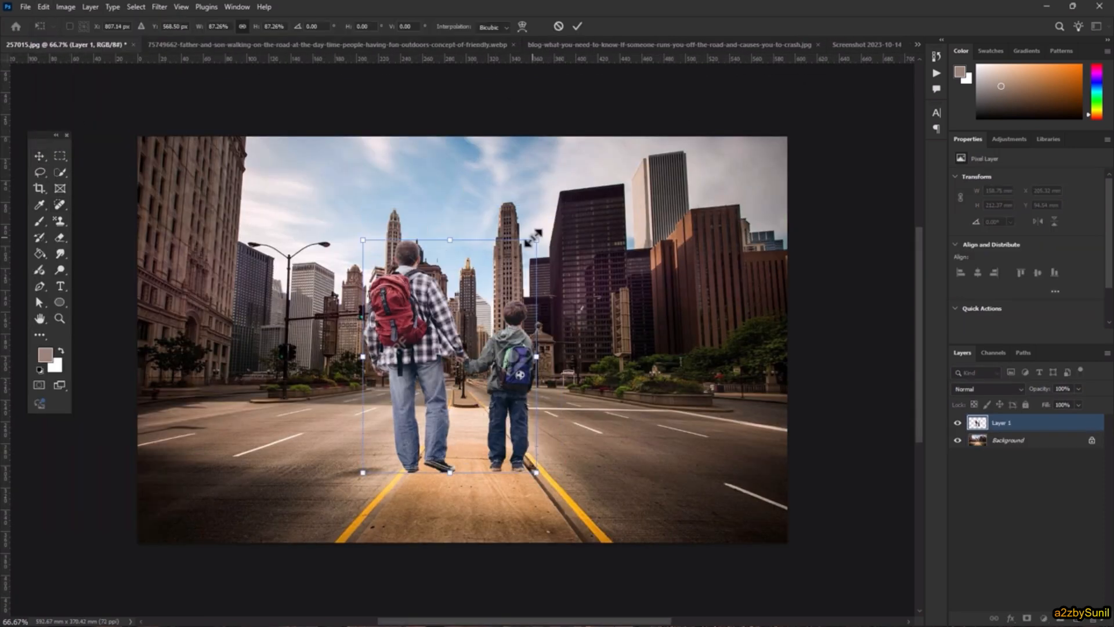
drag(562, 206, 467, 303)
drag(394, 347, 424, 380)
click(576, 27)
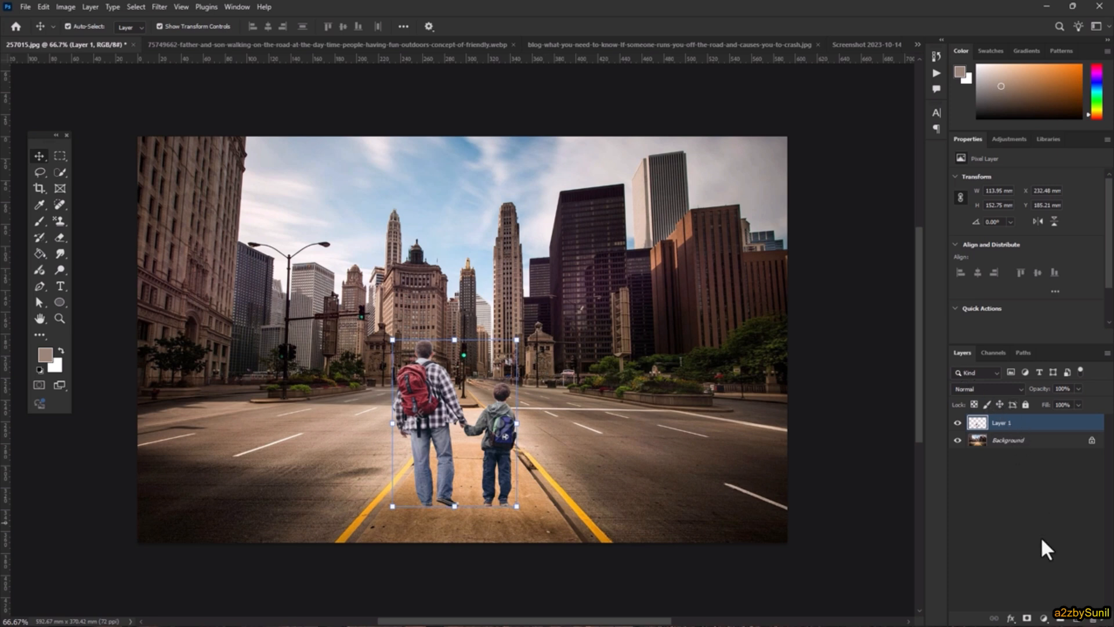
click(1043, 618)
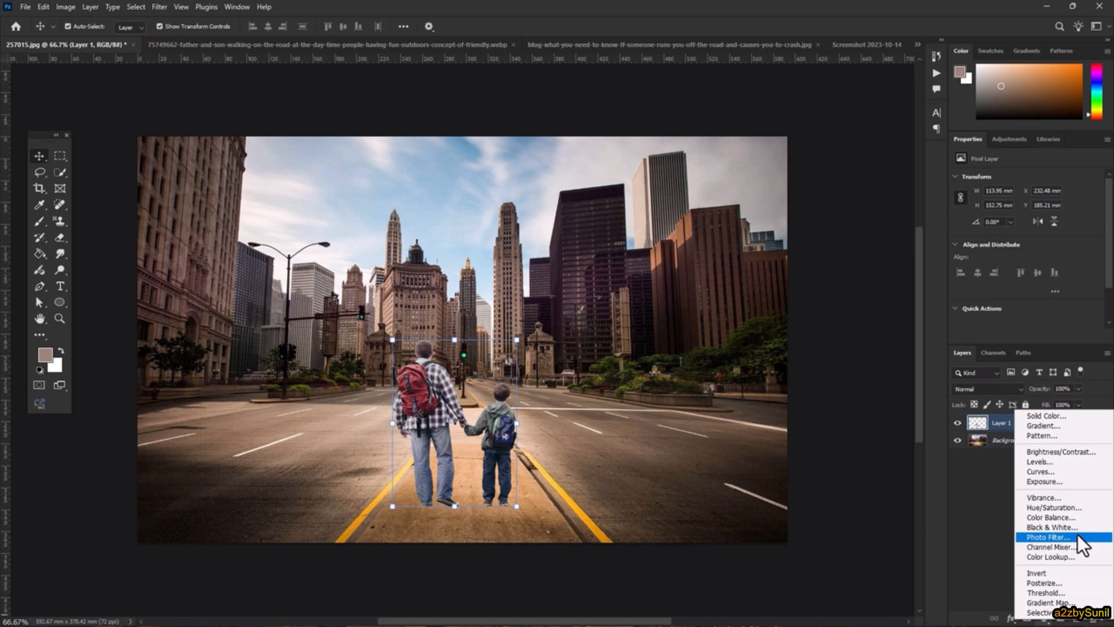
click(1049, 536)
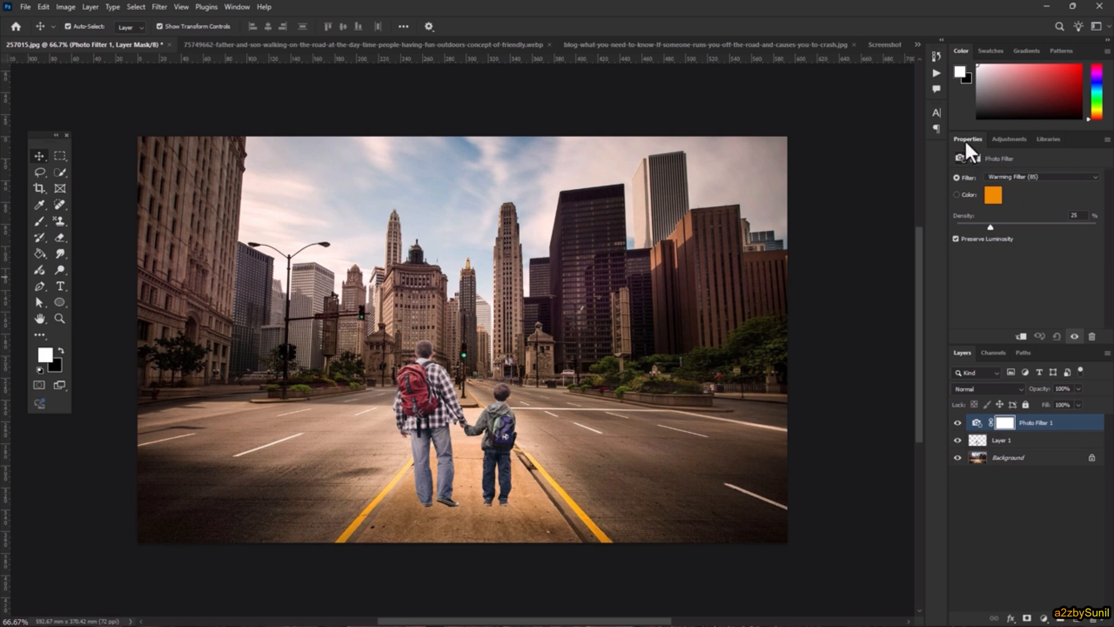
click(1033, 178)
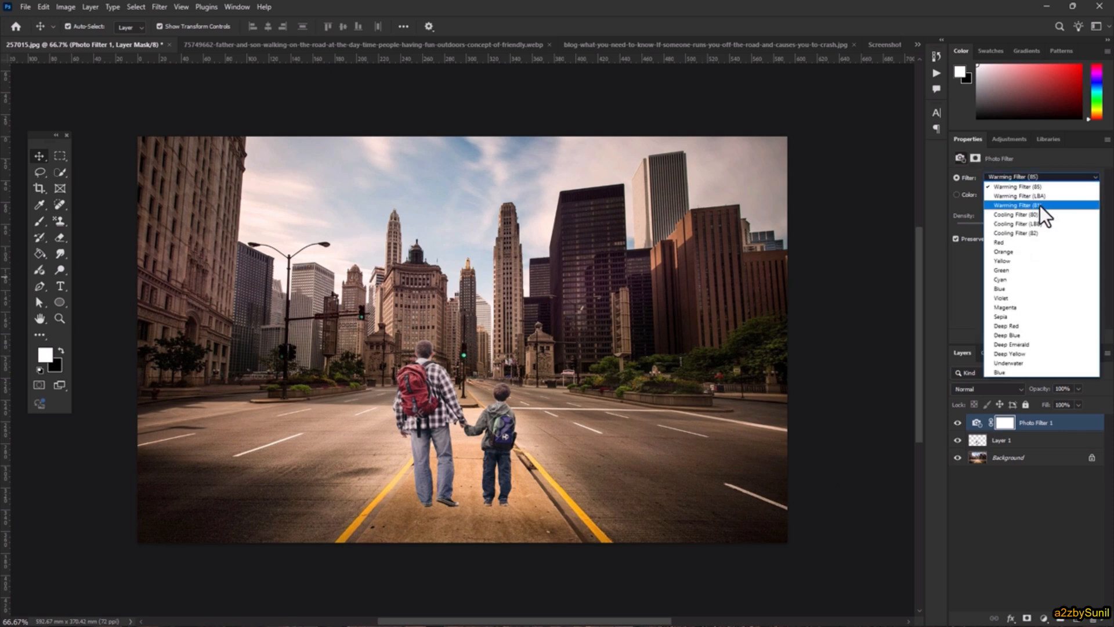
click(1046, 196)
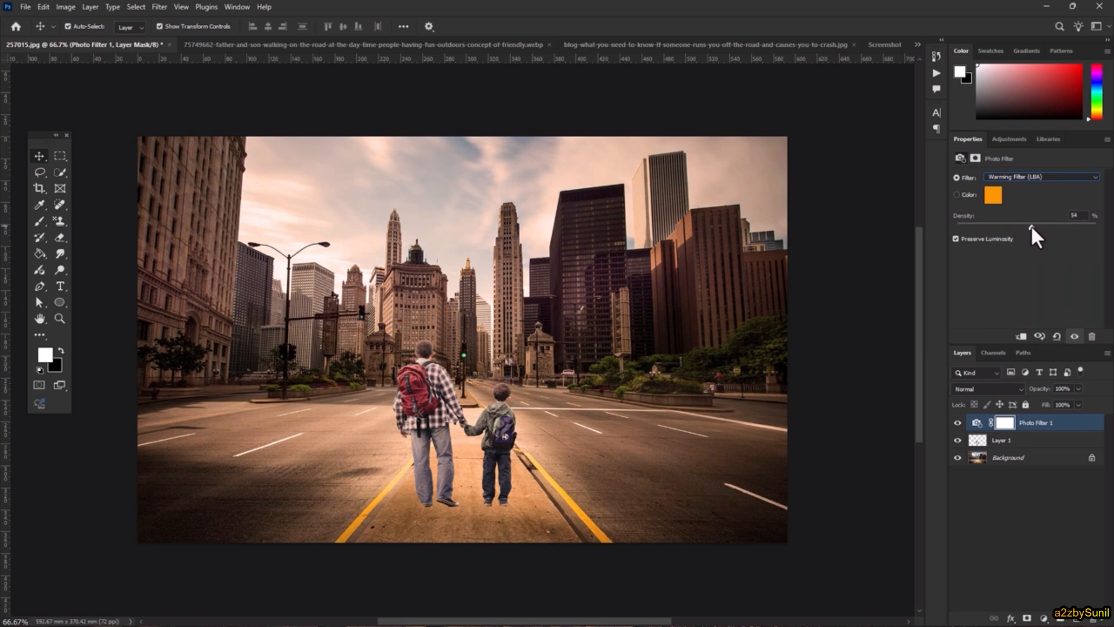
click(510, 406)
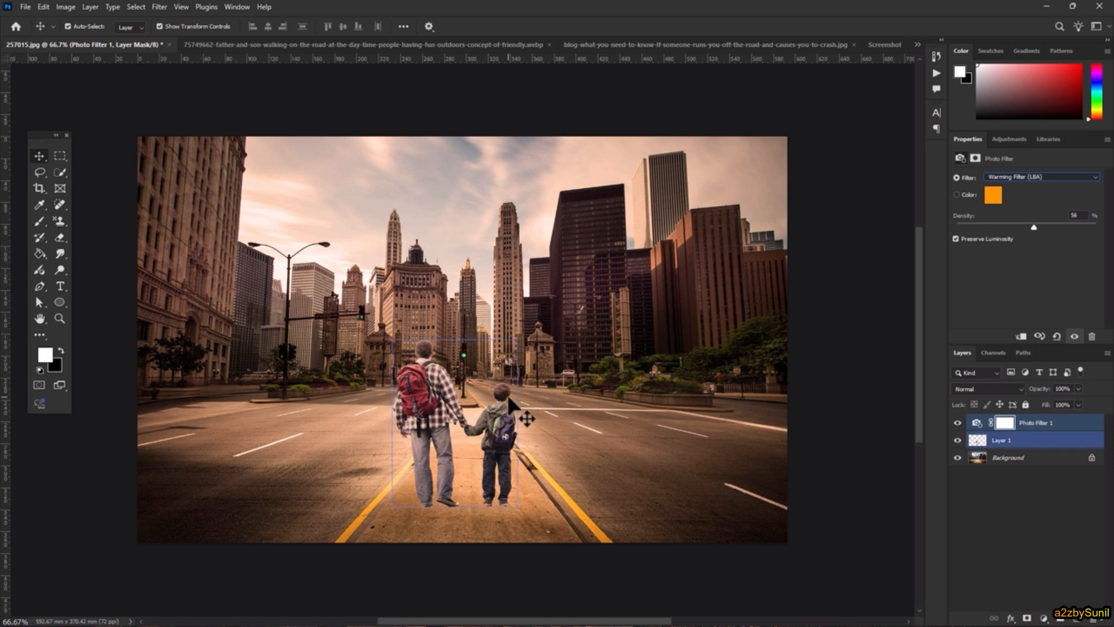
drag(1034, 227, 1007, 227)
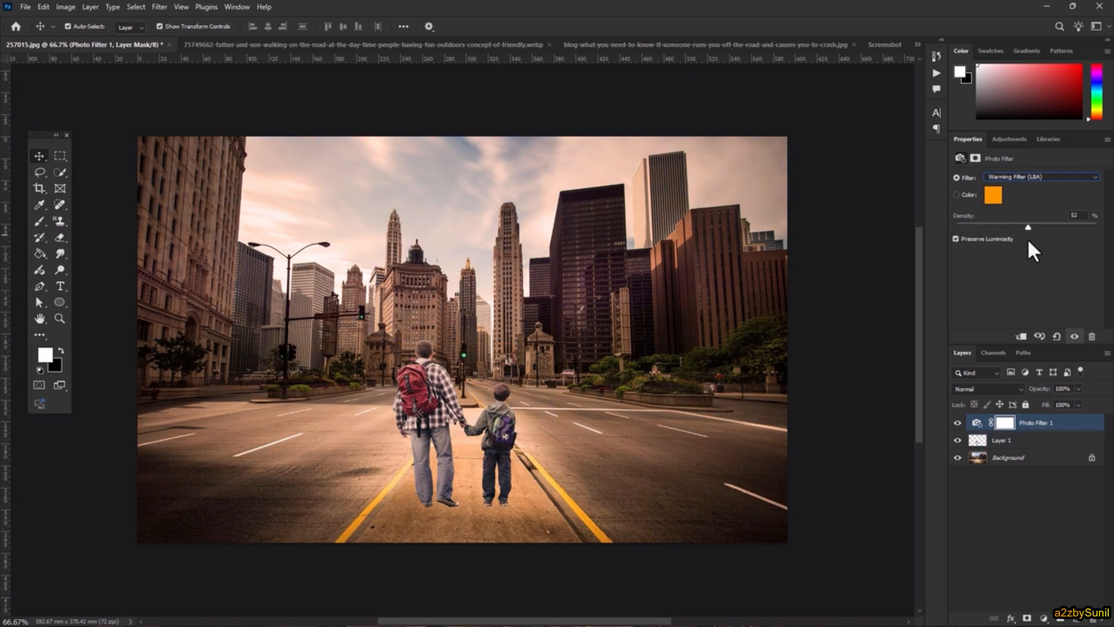
click(1020, 337)
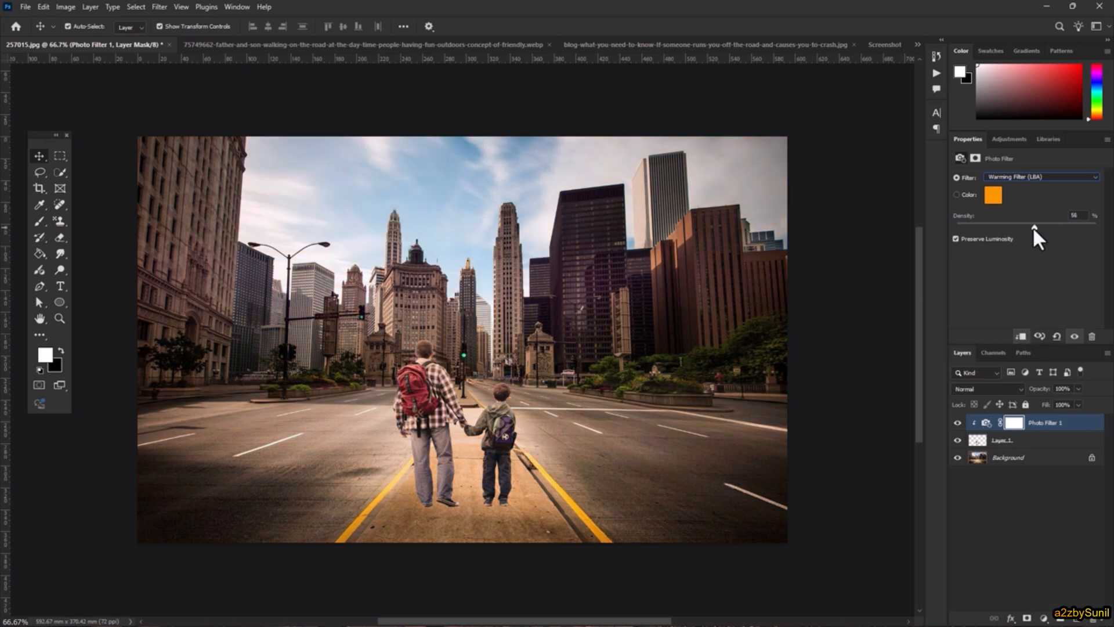
drag(1040, 227, 998, 225)
drag(1008, 225, 1025, 226)
click(1042, 616)
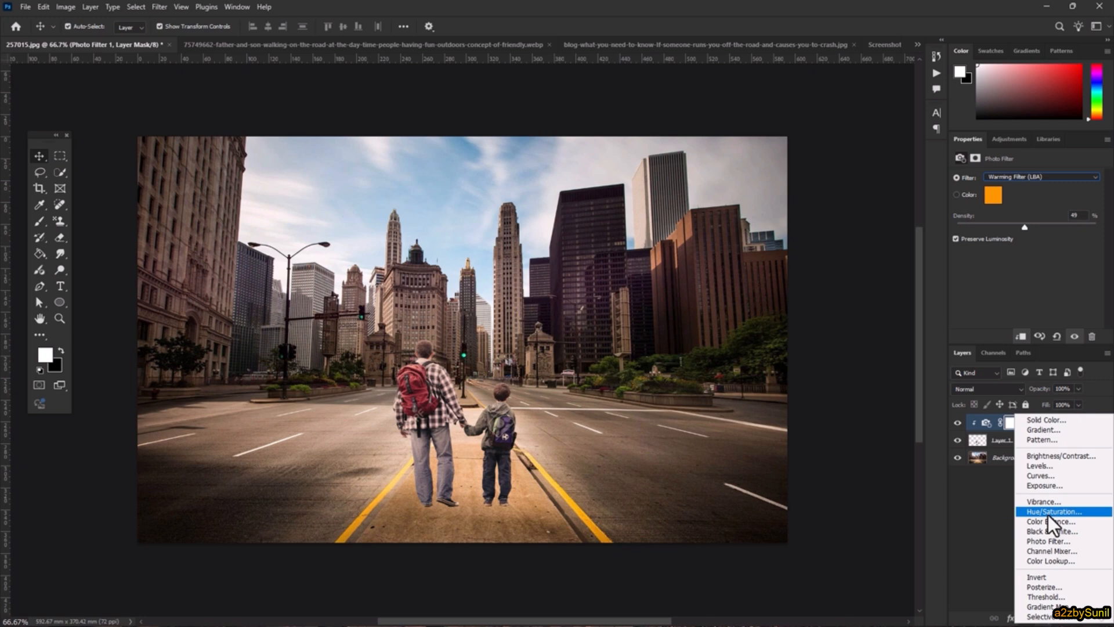
click(986, 439)
click(985, 424)
key(Delete)
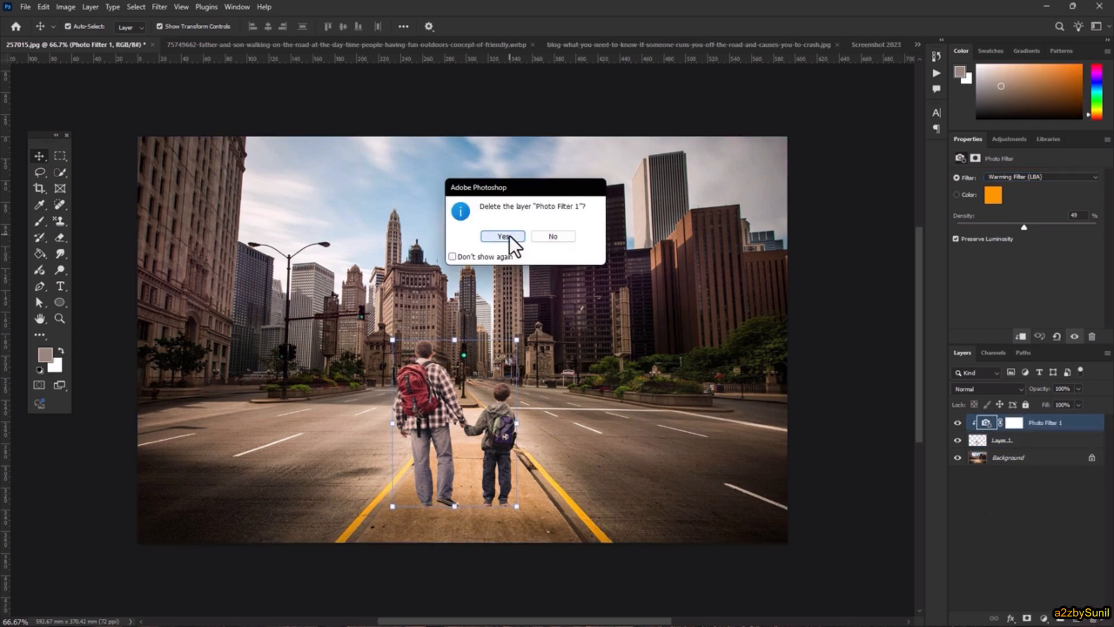
click(509, 235)
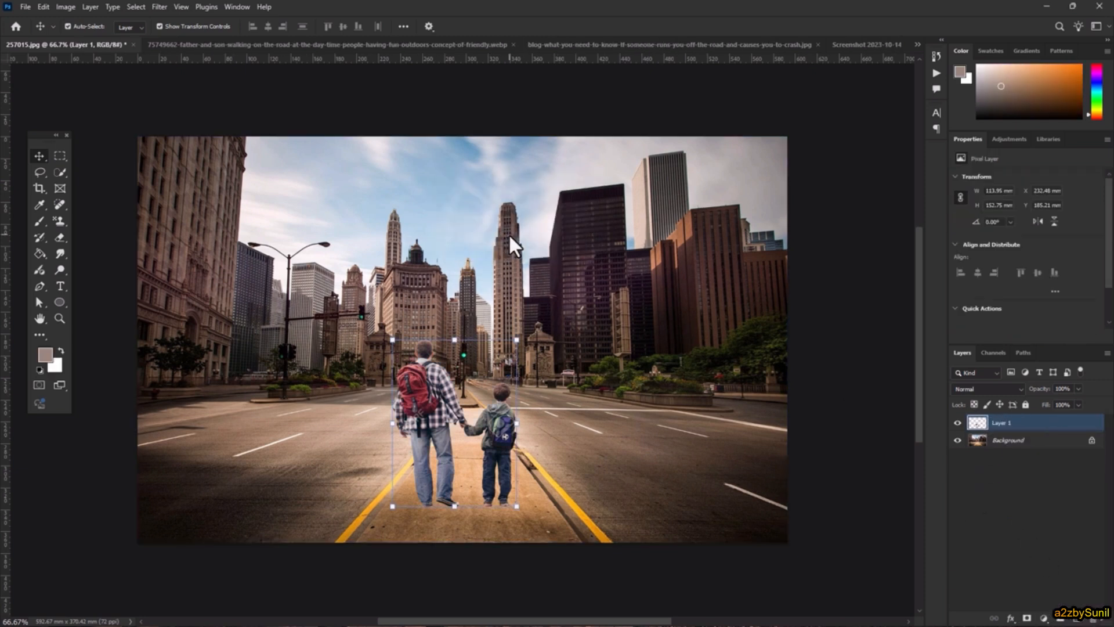
click(65, 8)
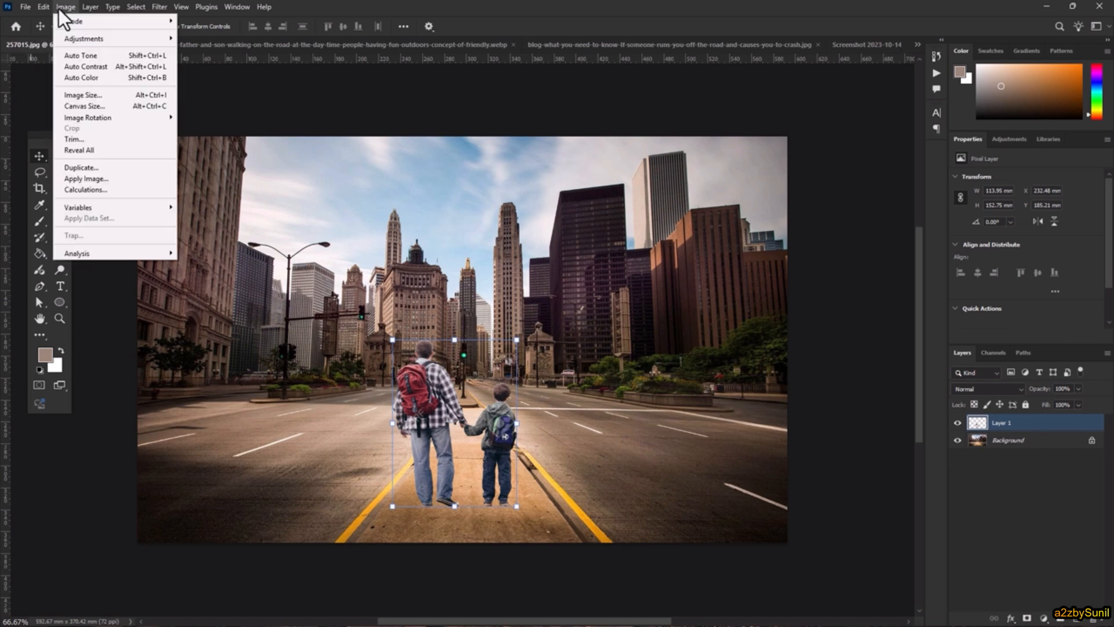
- Open Match Color for the figures with the city image 257015.jpg as the source
mouse_move(99, 37)
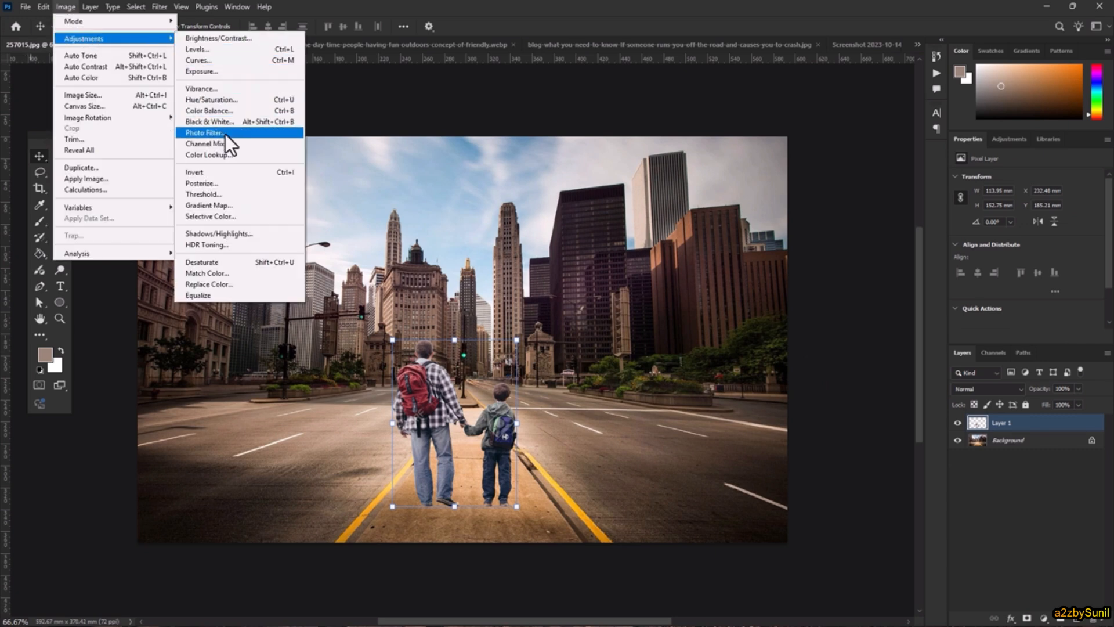
click(221, 270)
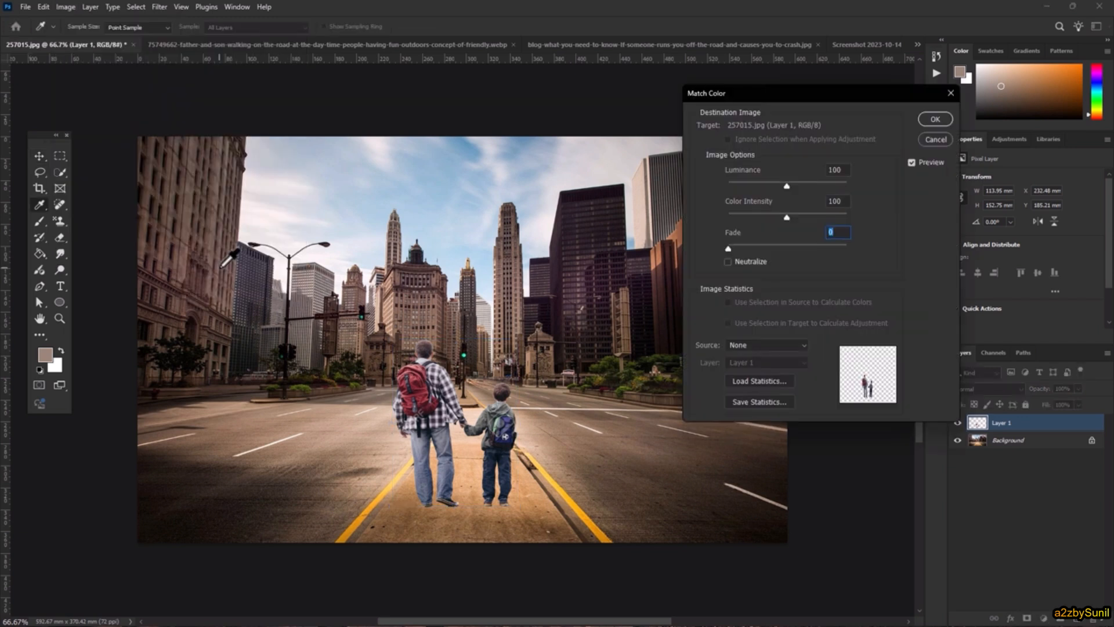
click(776, 342)
click(774, 351)
click(736, 348)
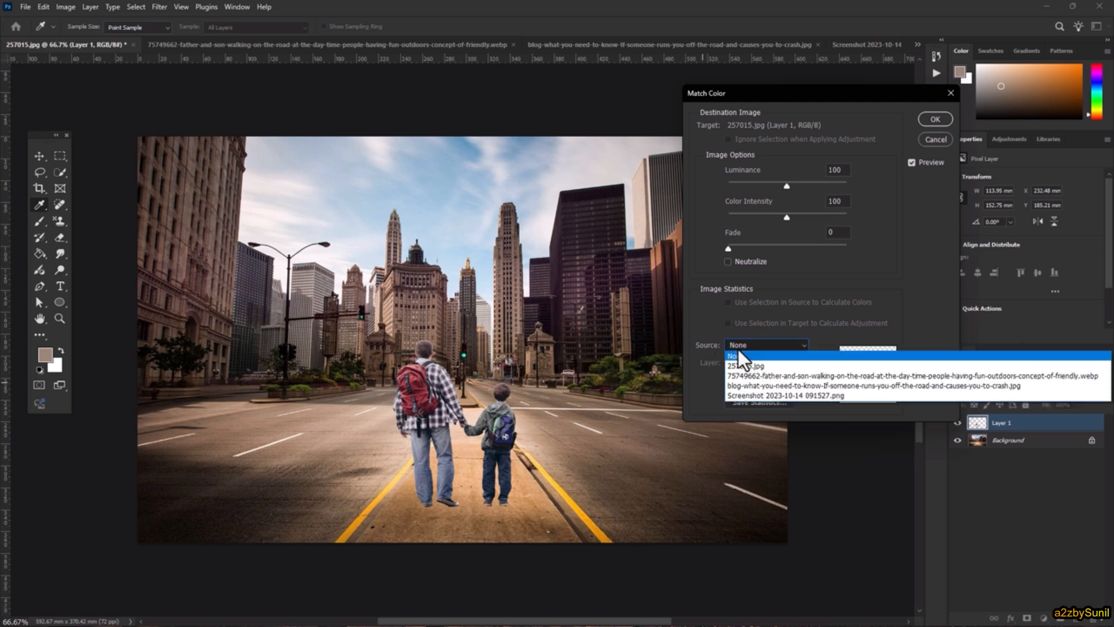
click(740, 365)
click(760, 346)
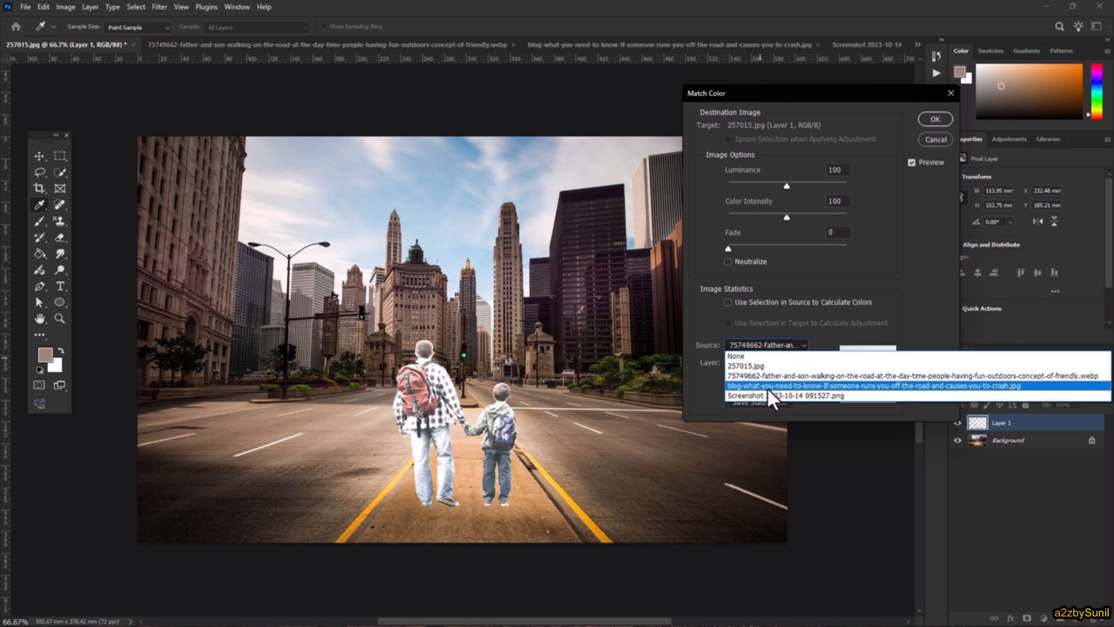
click(768, 385)
click(765, 346)
click(771, 364)
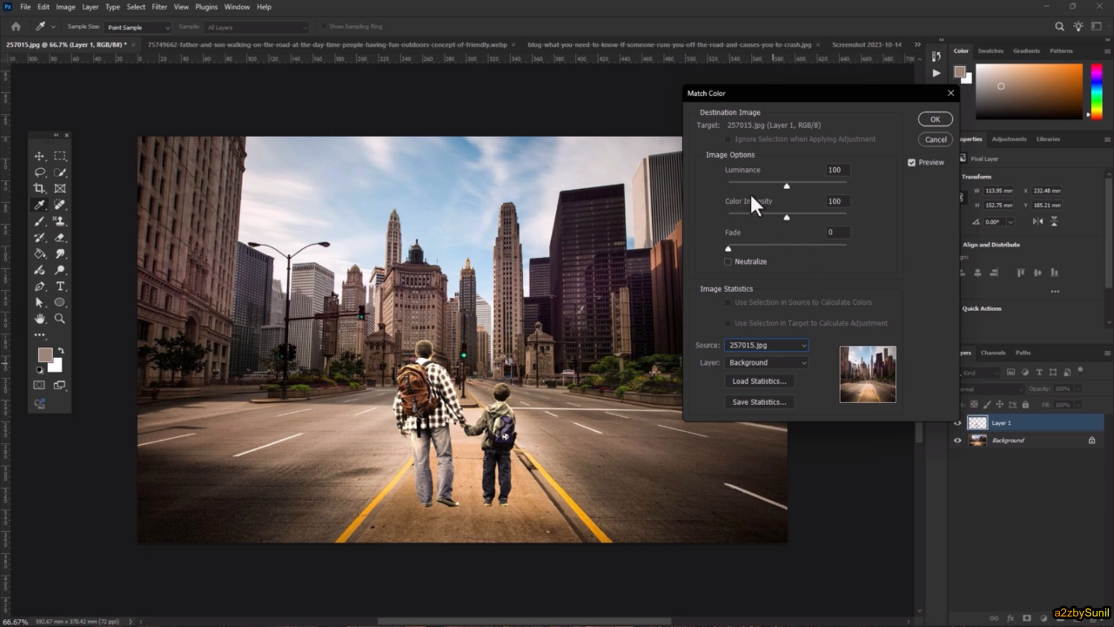
- Lower Luminance to 54, set Color Intensity to 101, and apply the colour match
drag(785, 184, 769, 184)
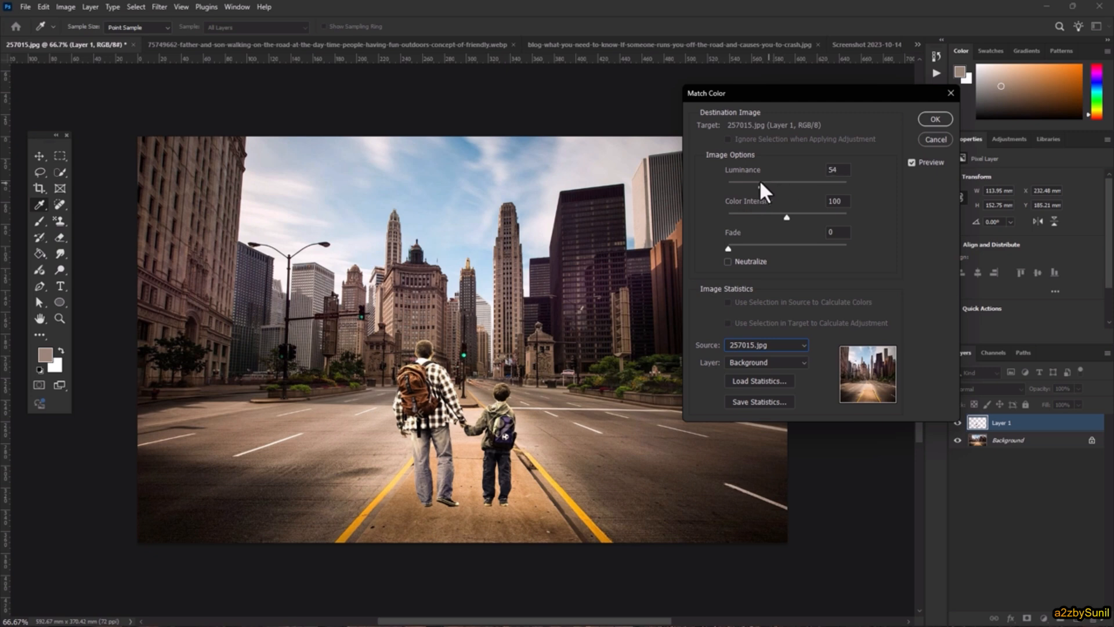
click(759, 183)
drag(785, 215, 788, 217)
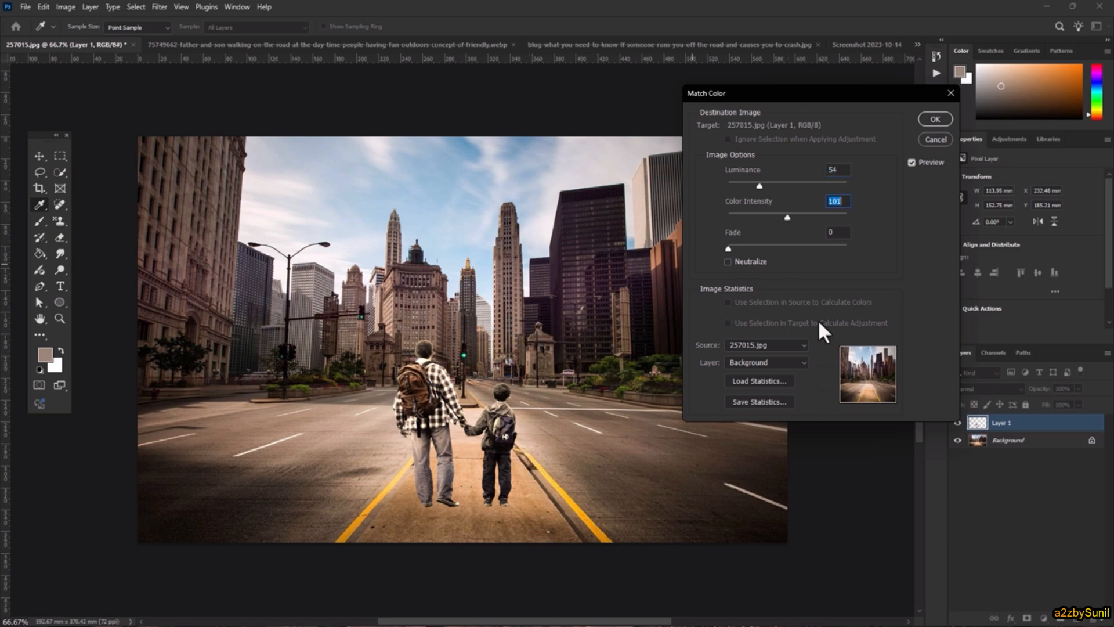
click(936, 119)
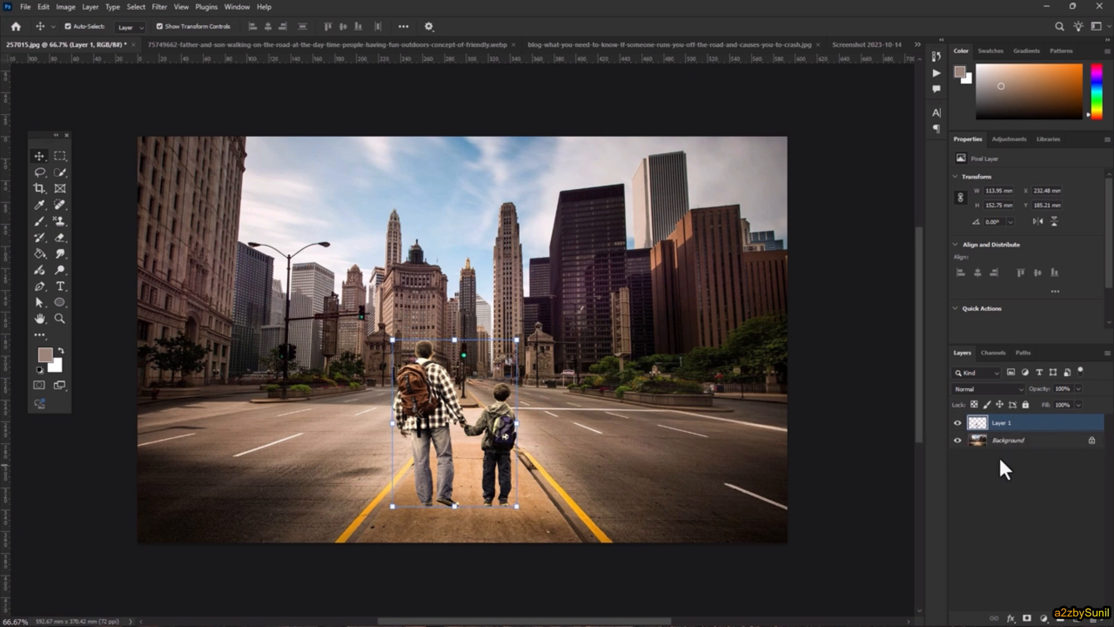
click(1043, 620)
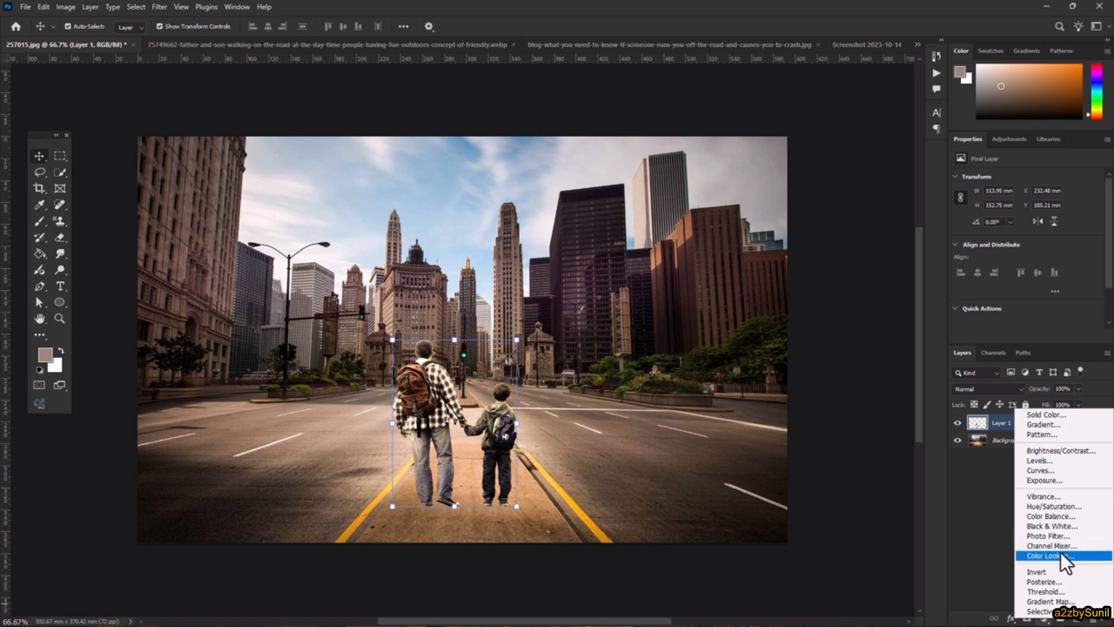
- Dismiss the adjustment menu unused and switch to the crash.jpg overturned-car image
click(991, 493)
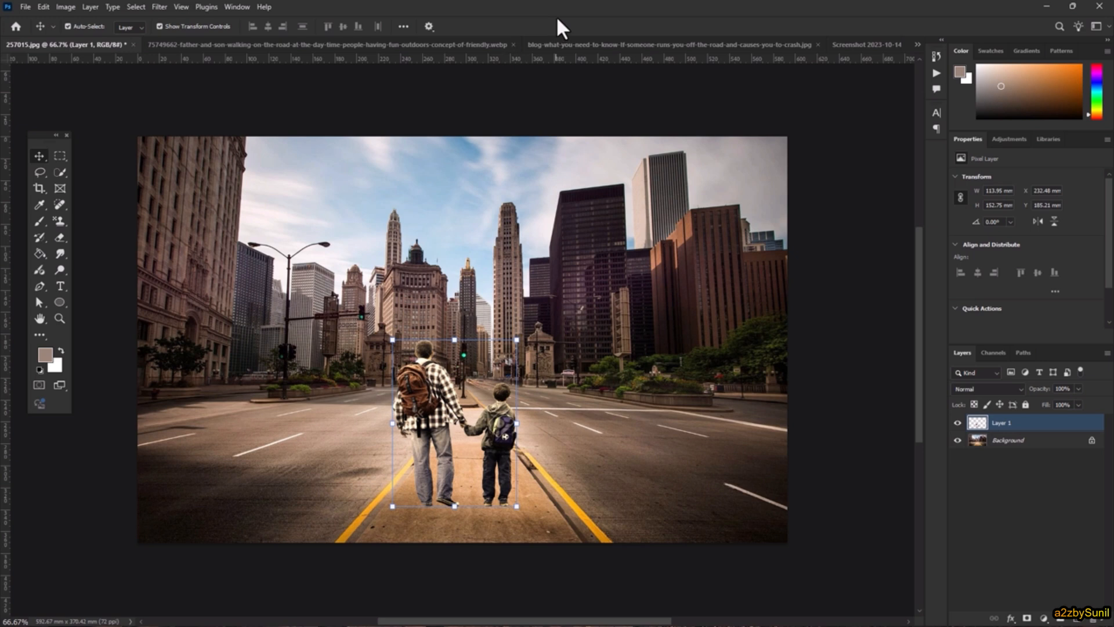
click(580, 45)
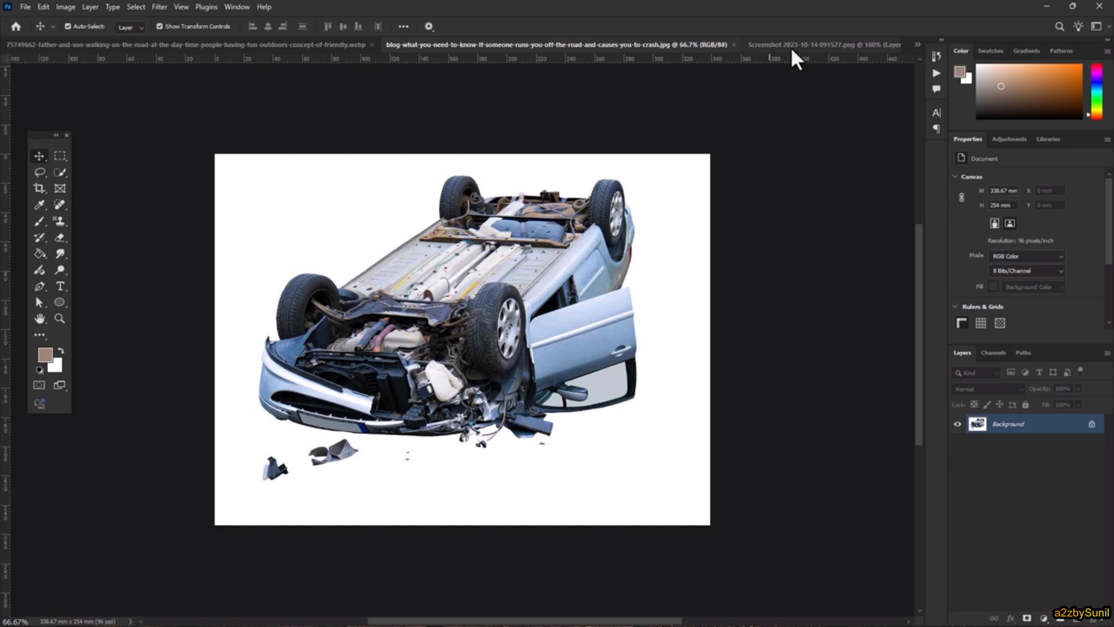
- Back in crash.jpg, select the overturned car with Select > Subject
click(816, 44)
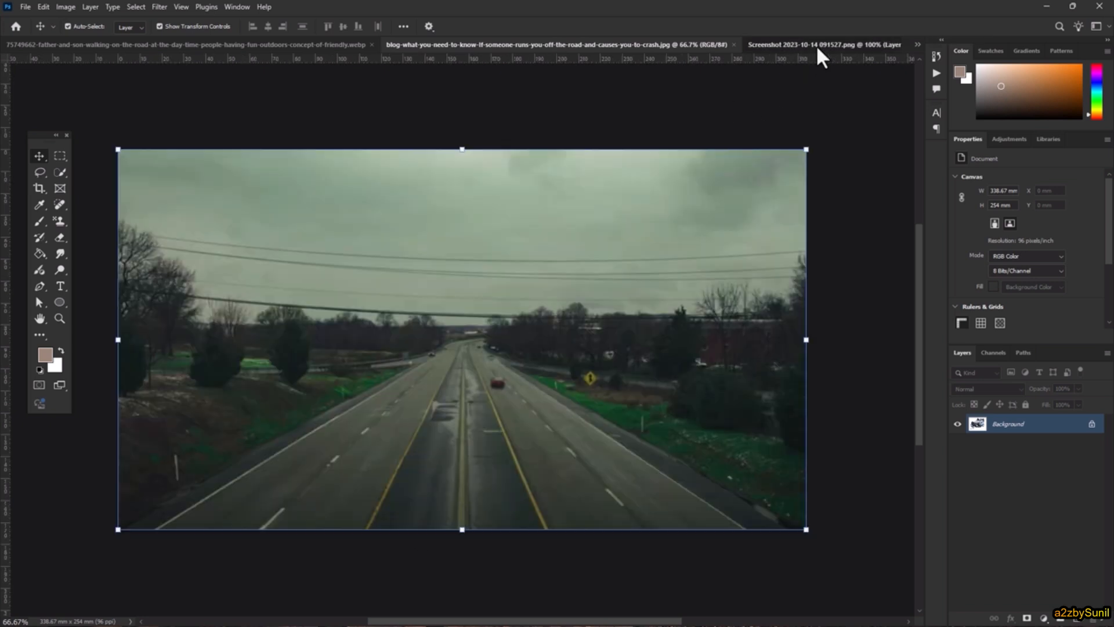
click(569, 47)
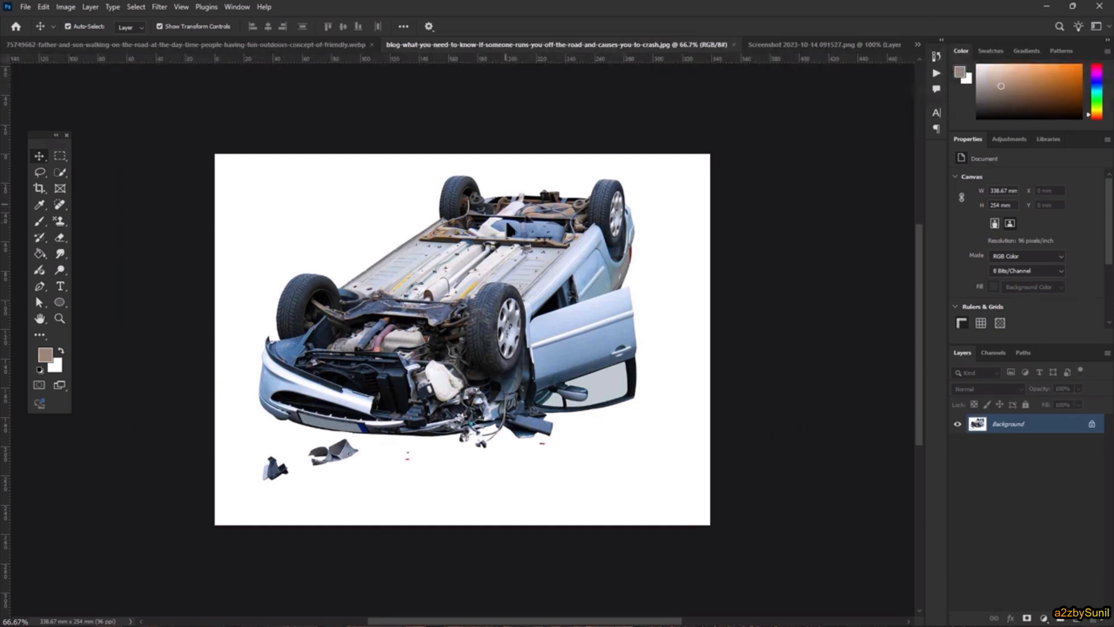
click(137, 7)
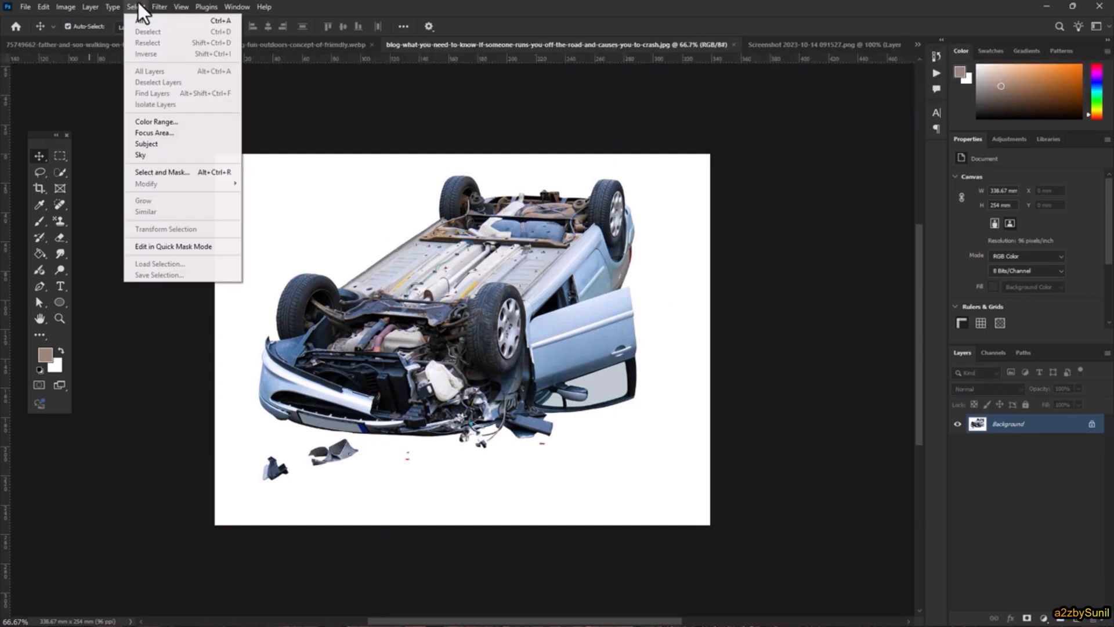
click(152, 144)
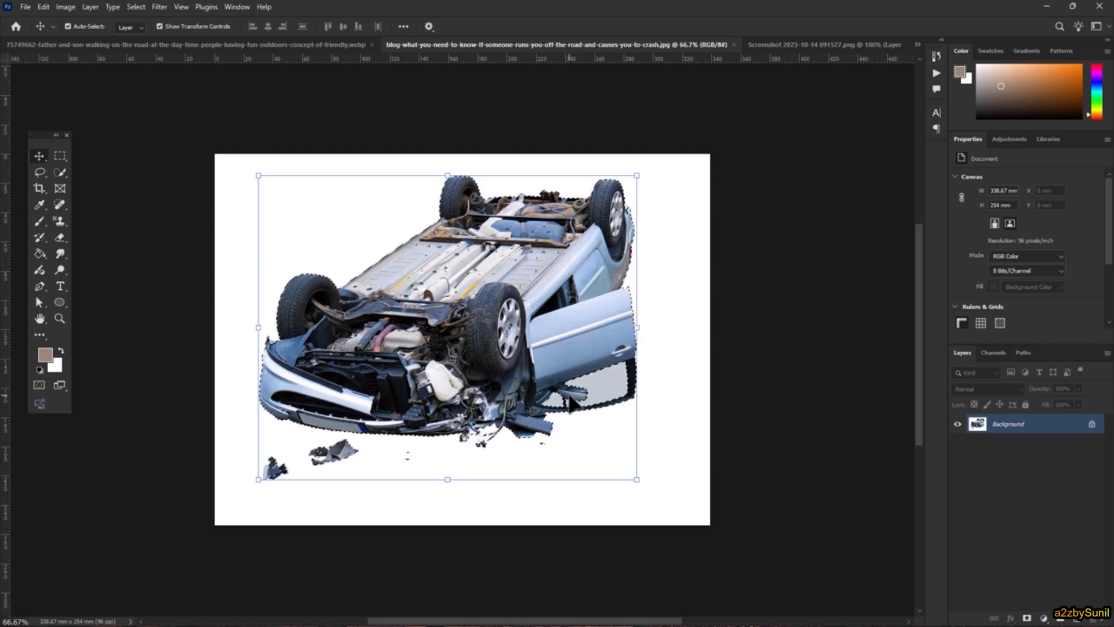
click(63, 170)
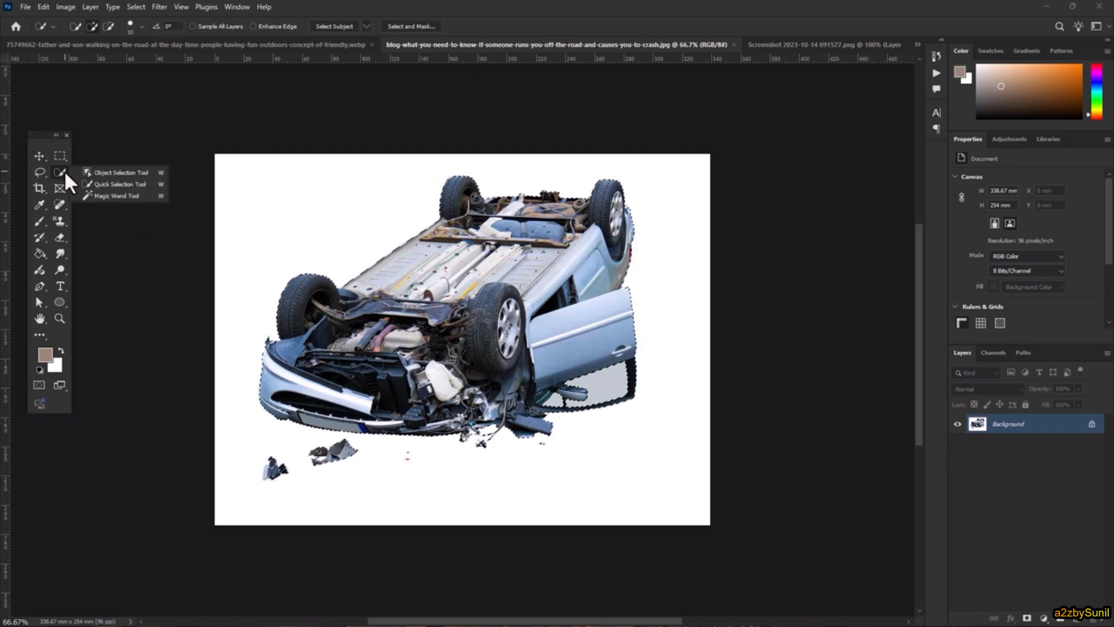
- Add the side mirror and loose bumper fragments to the car selection using Quick Selection
click(98, 178)
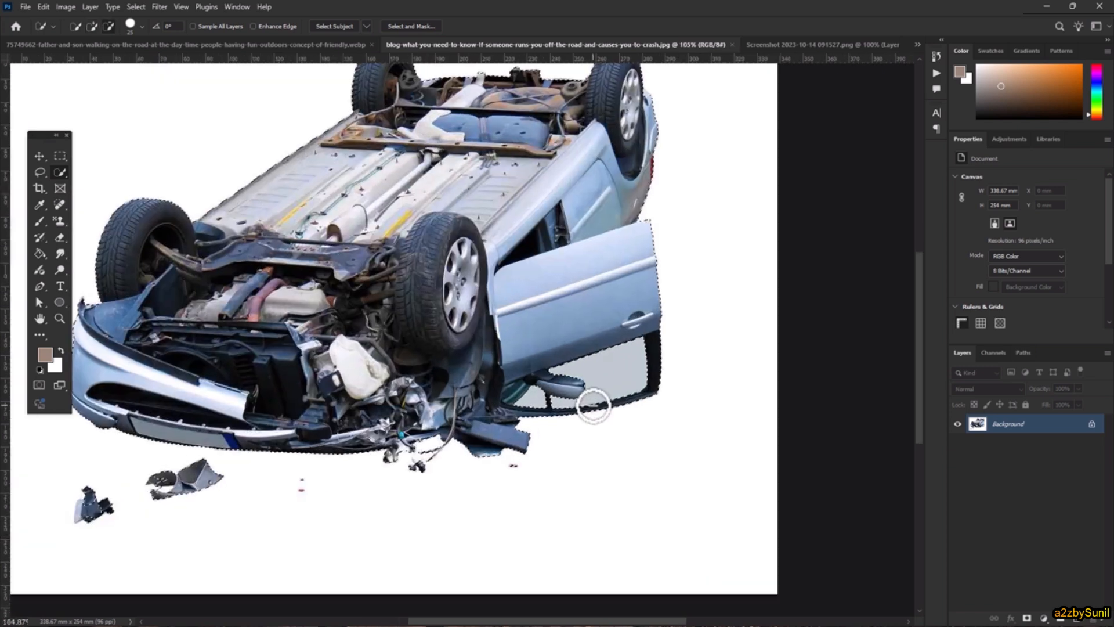
scroll(589, 399, up, 5)
mouse_move(588, 397)
mouse_down()
mouse_move(530, 341)
mouse_move(547, 312)
mouse_move(574, 371)
mouse_move(506, 387)
mouse_move(475, 373)
mouse_up()
drag(321, 381, 378, 365)
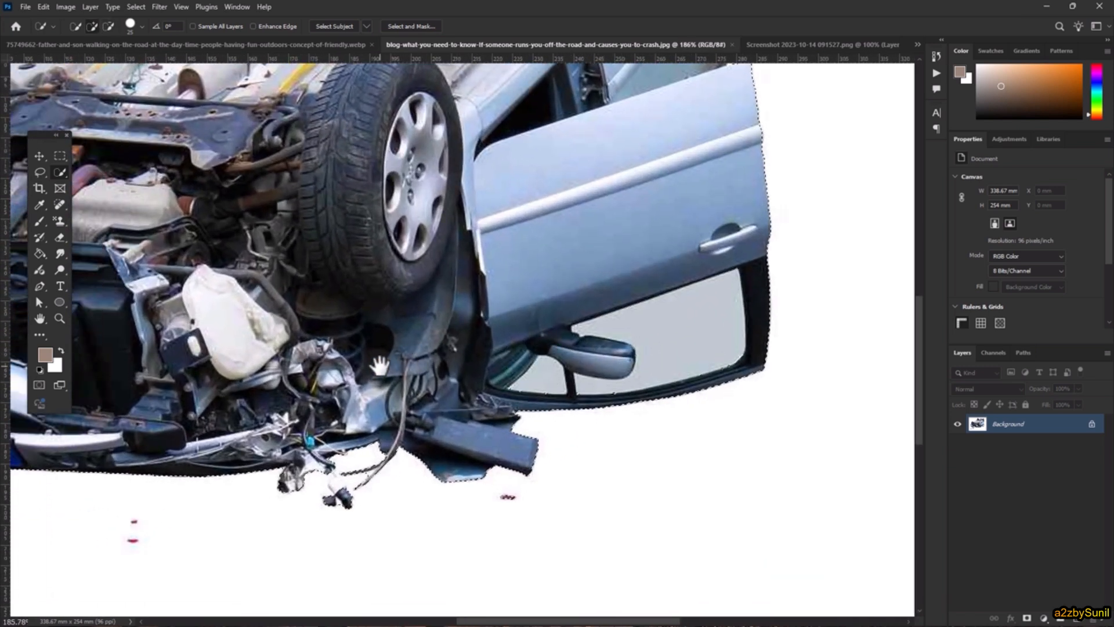
drag(174, 368, 510, 285)
drag(334, 303, 589, 293)
drag(378, 482, 368, 468)
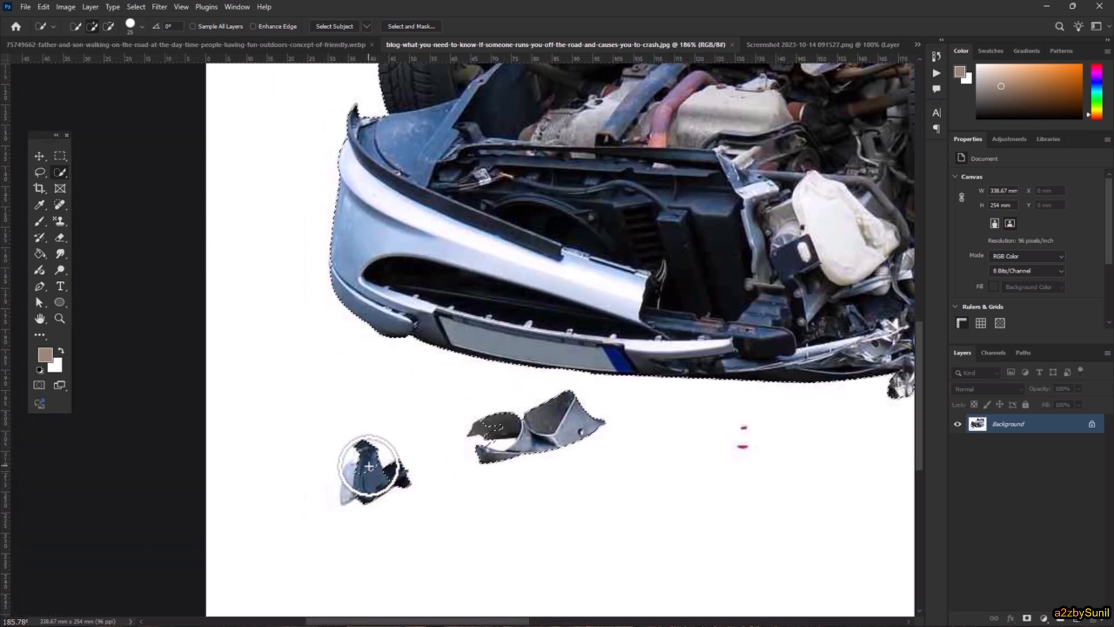
key(bracketleft)
key(bracketleft)
key(bracketleft)
key(bracketleft)
click(347, 475)
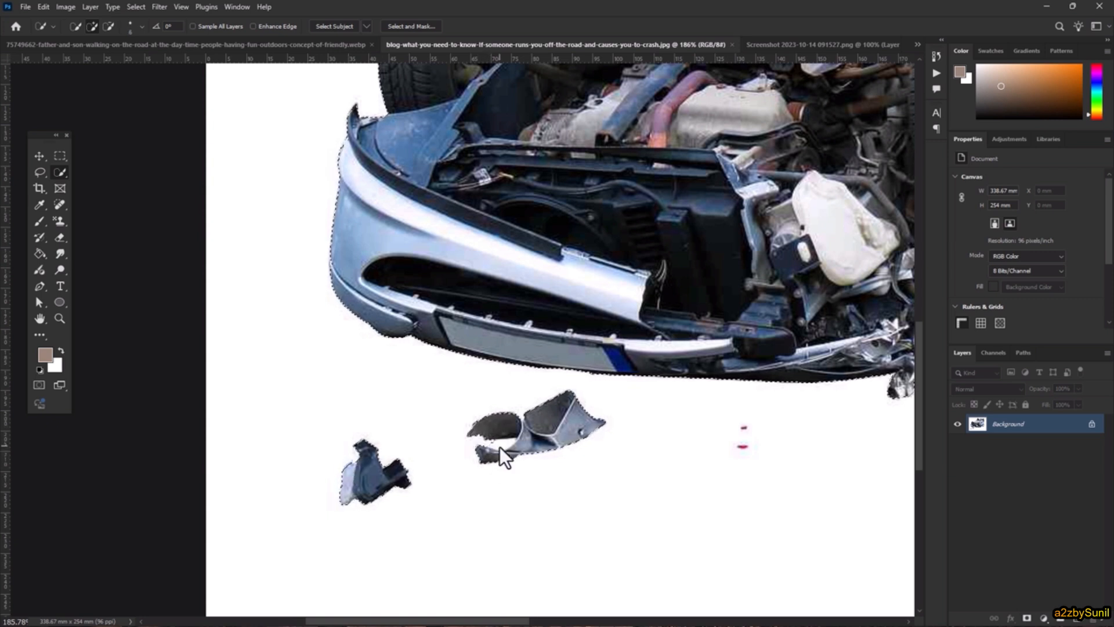
key(alt)
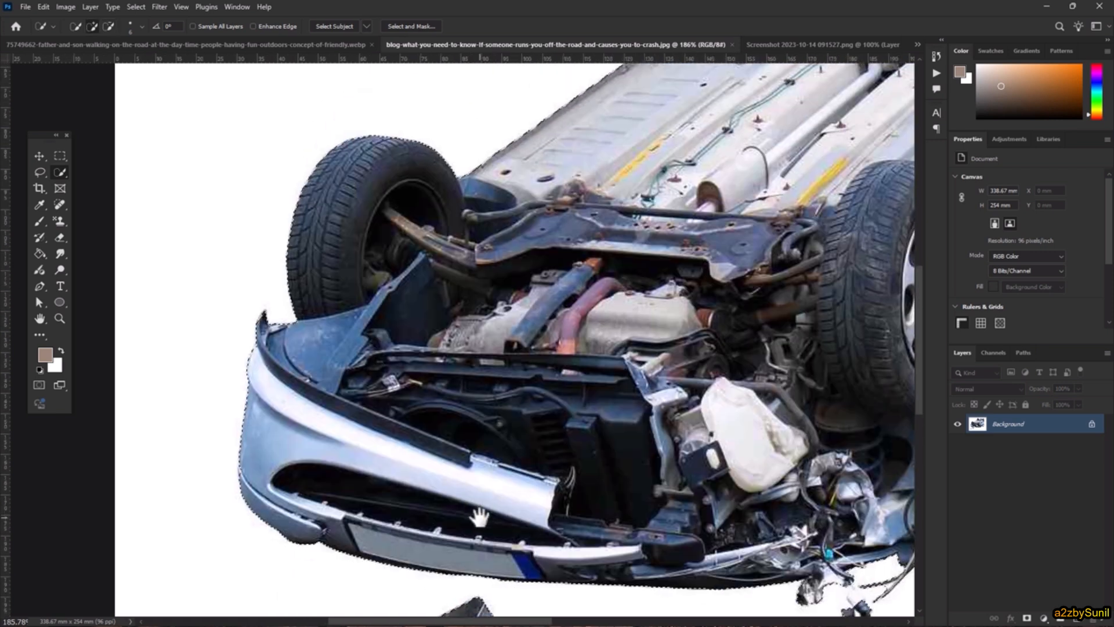
alt+scroll(496, 443, down, 4)
drag(732, 264, 532, 435)
drag(686, 447, 714, 277)
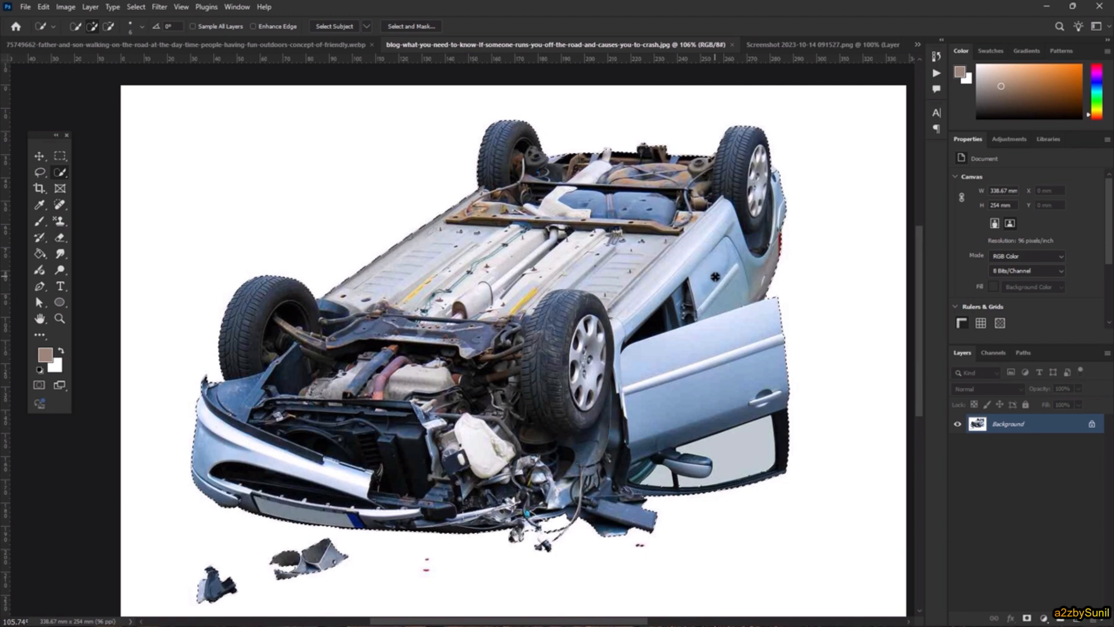
- Paste the selected car into the highway screenshot as a new layer
click(819, 45)
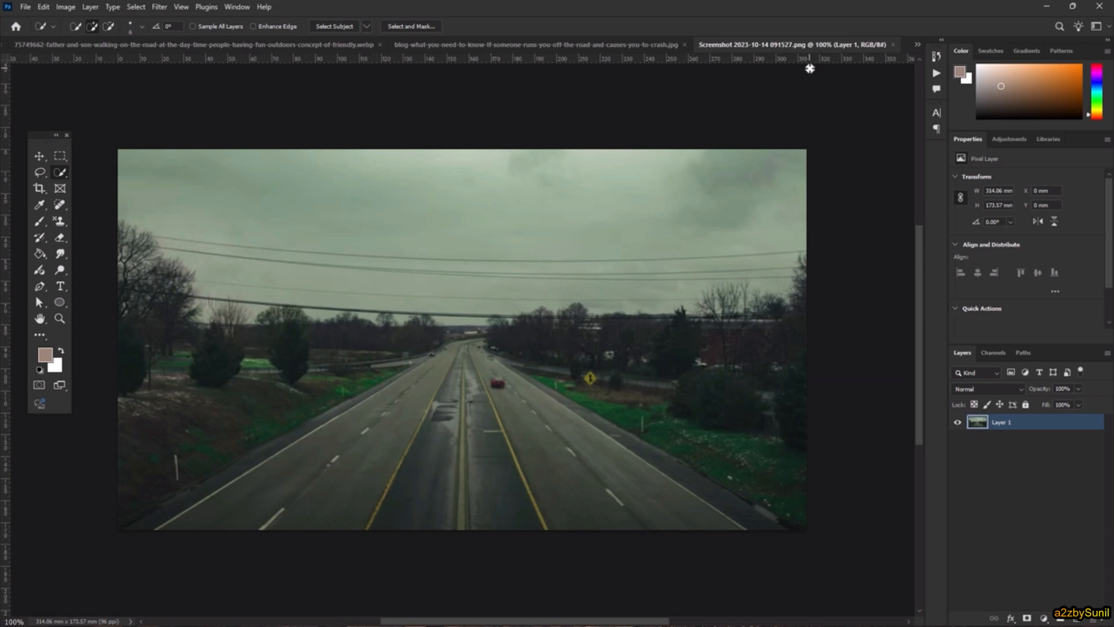
key(ctrl+v)
key(v)
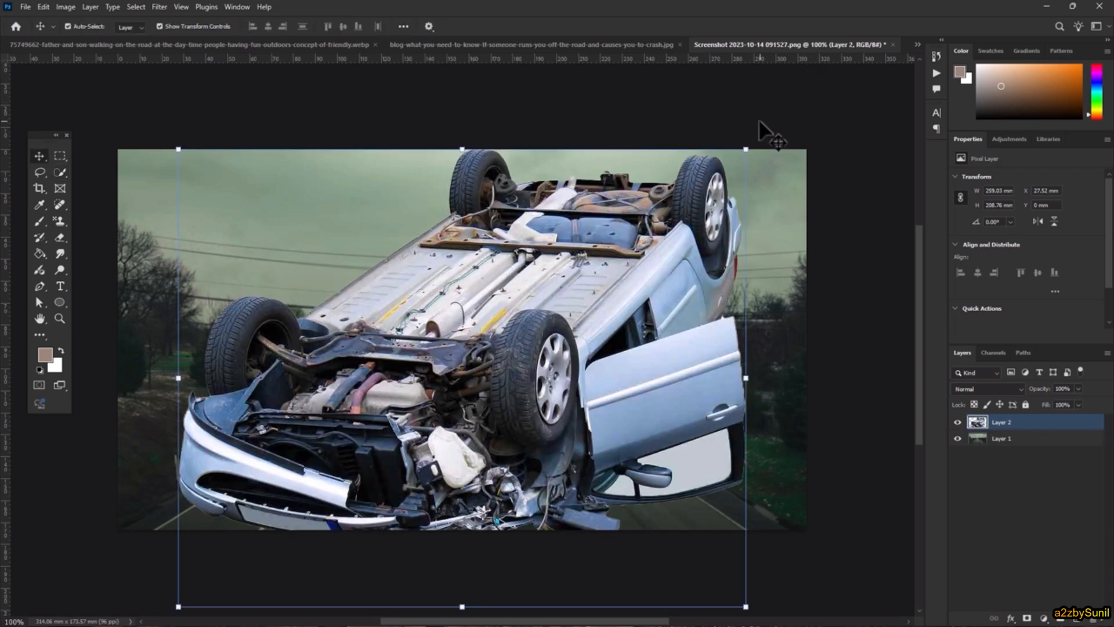
- Scale the car down to 12.8% and place it on the highway's left lanes
drag(745, 150, 546, 310)
drag(515, 360, 404, 426)
drag(426, 370, 387, 415)
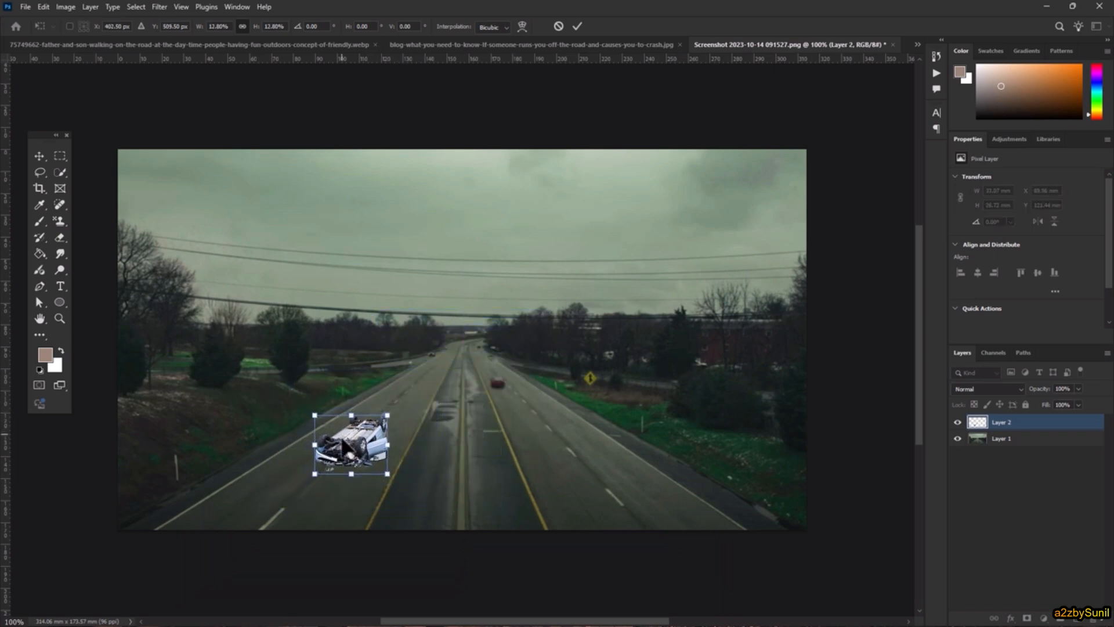
drag(335, 451, 289, 462)
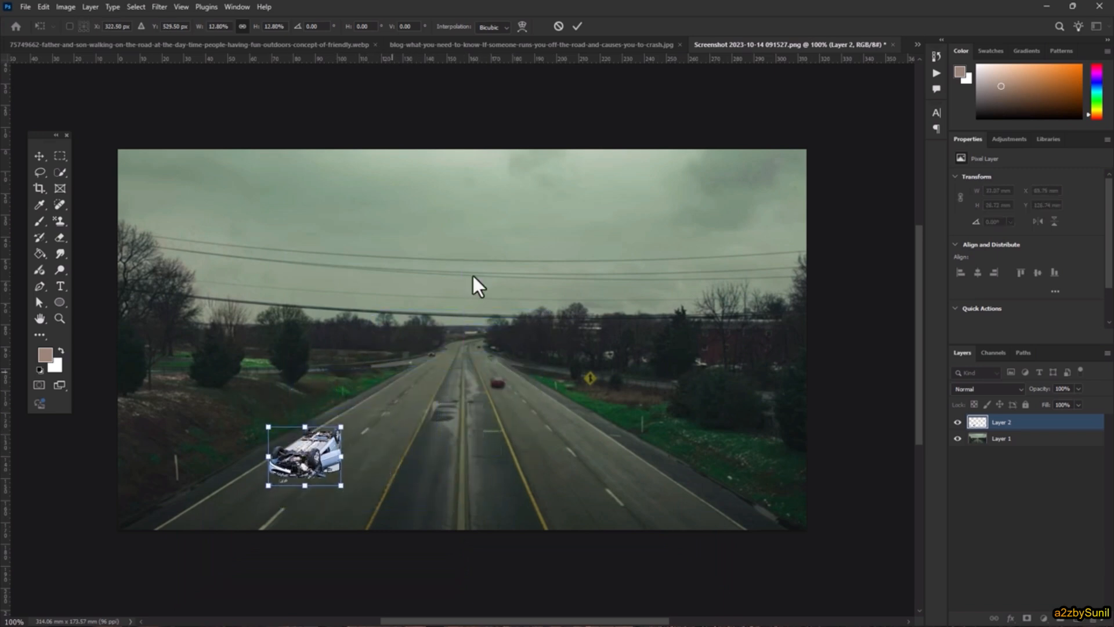
click(577, 26)
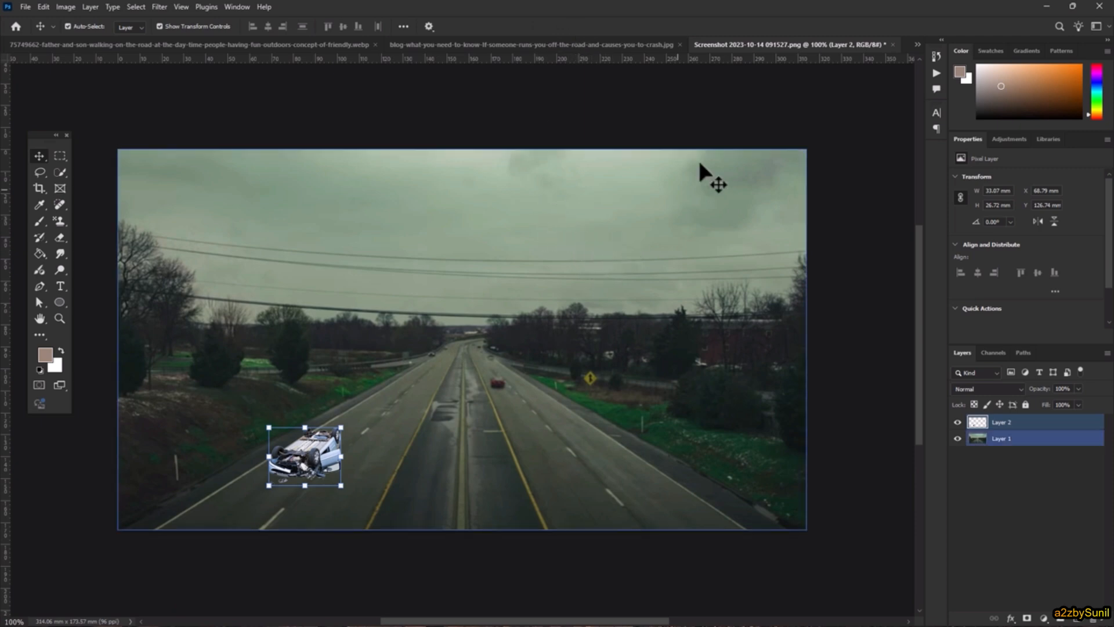
click(65, 8)
- Open Match Color for the car, sourcing colours from the highway Screenshot's Layer 1
mouse_move(82, 38)
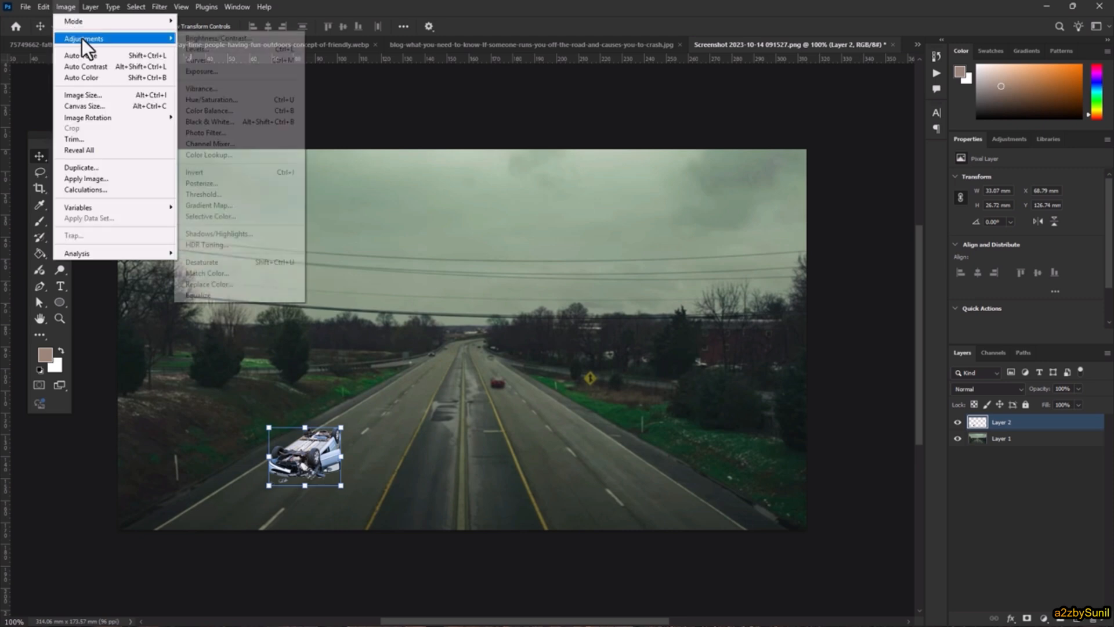
click(229, 273)
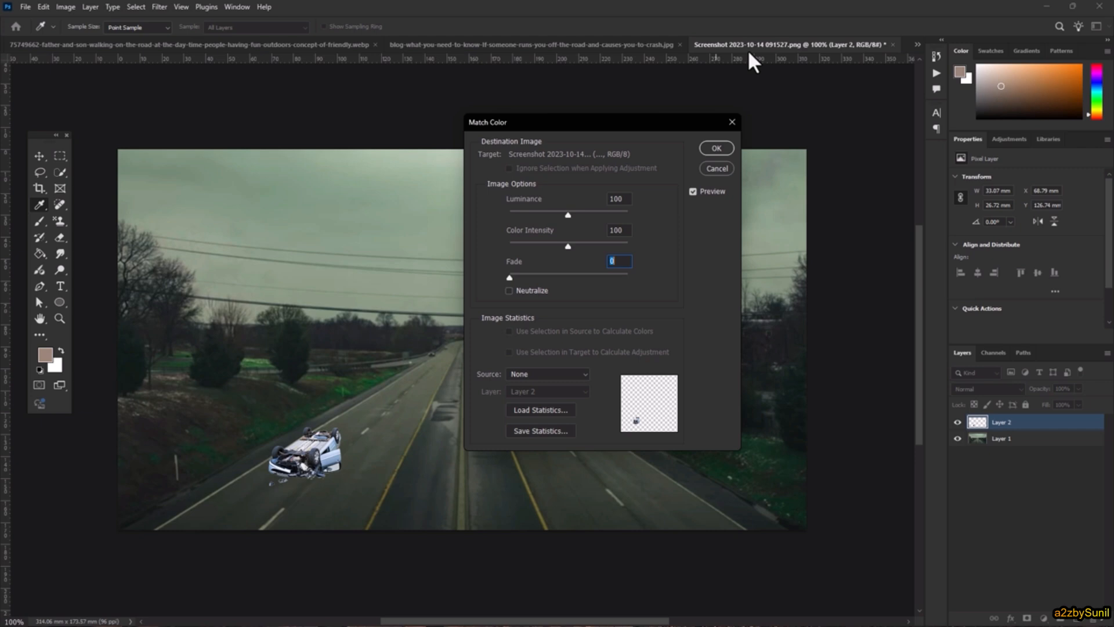
click(548, 374)
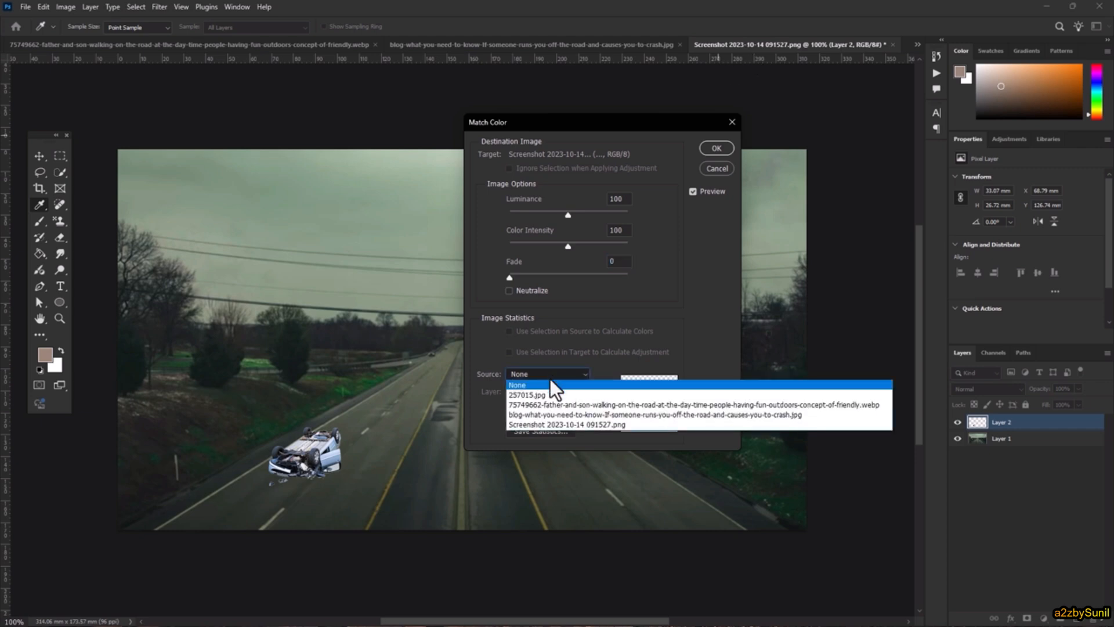
click(547, 424)
click(548, 374)
click(546, 424)
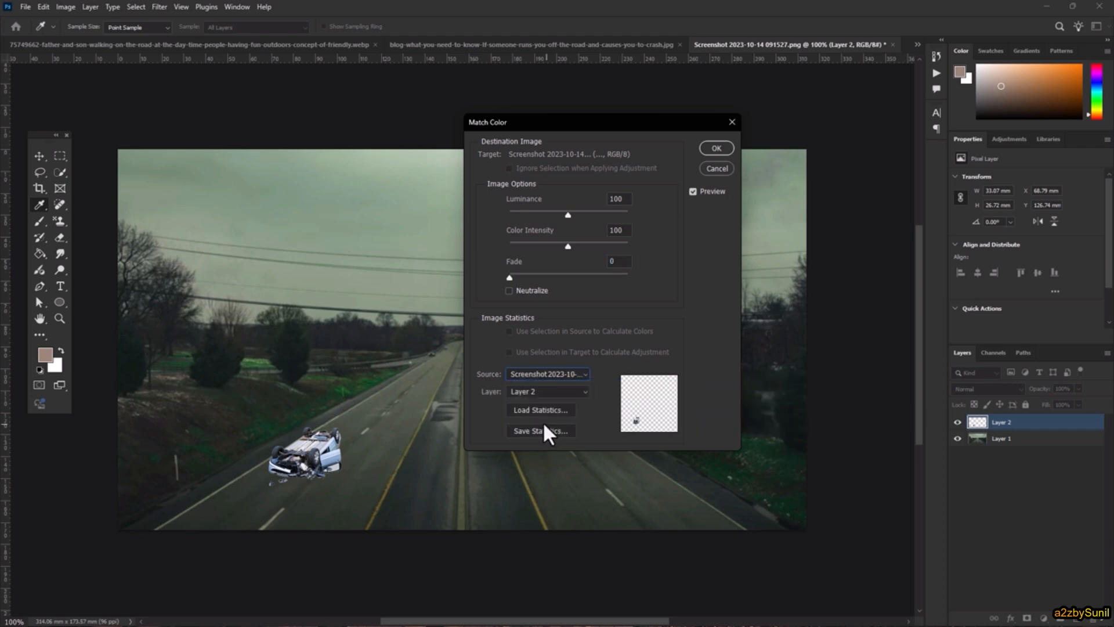
click(548, 374)
click(551, 424)
click(549, 374)
click(548, 404)
click(545, 374)
click(553, 424)
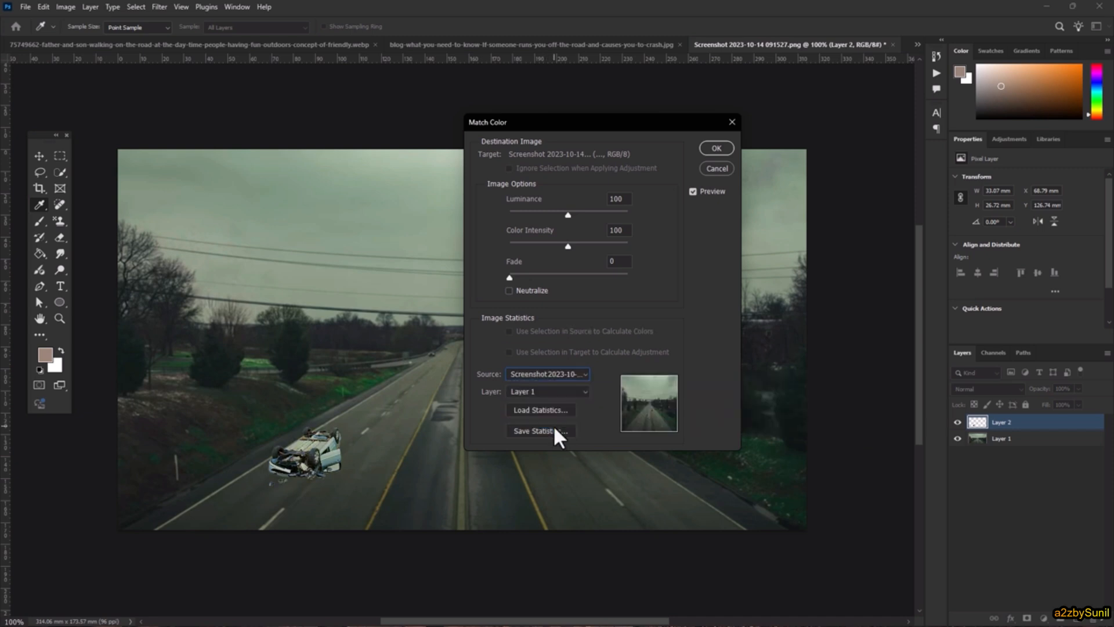
- Set Luminance 36 and Color Intensity 112, apply, then shift the car slightly left
drag(601, 120, 715, 126)
drag(692, 252, 652, 224)
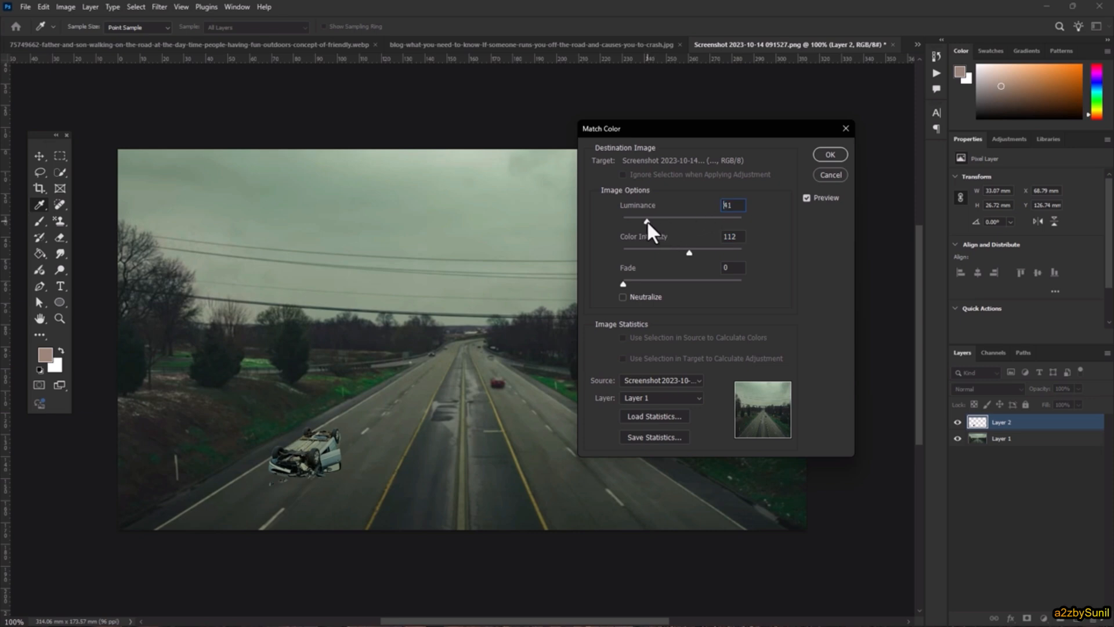
drag(647, 221, 643, 220)
click(830, 154)
key(v)
drag(320, 442, 284, 442)
- Select only the car's Layer 2 and open its Layer Style settings
click(909, 603)
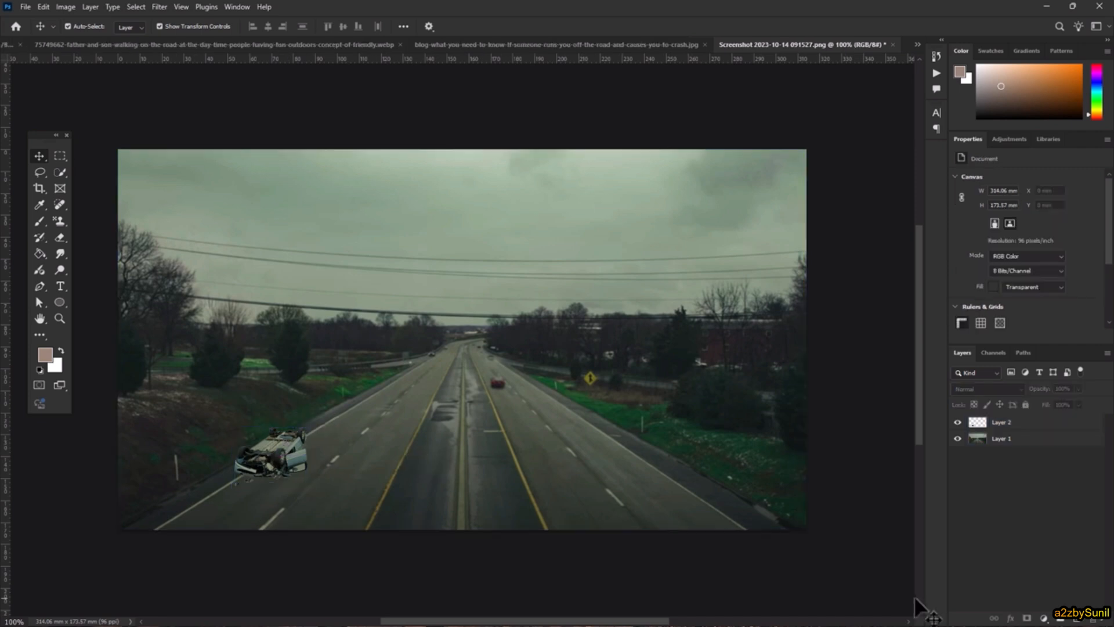
click(277, 464)
shift+click(683, 525)
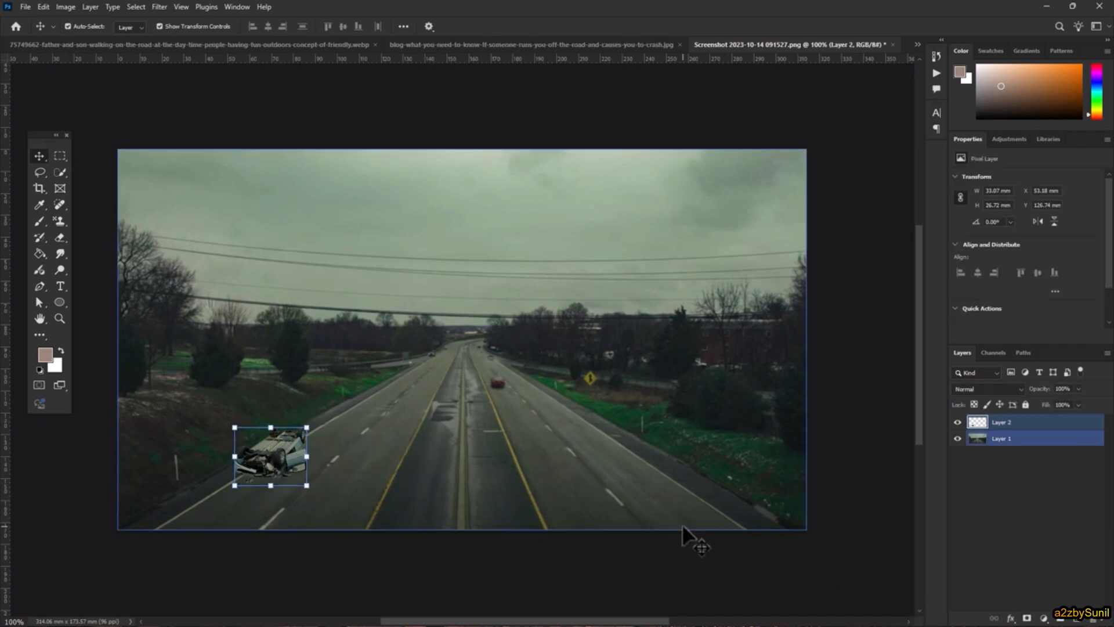
click(1090, 426)
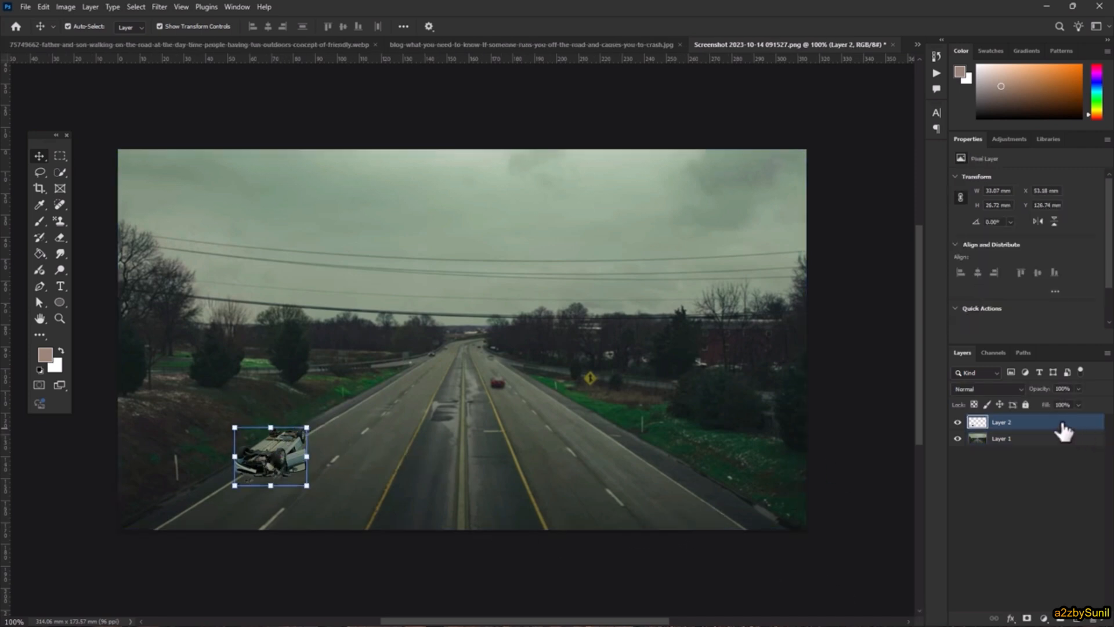
right_click(1024, 418)
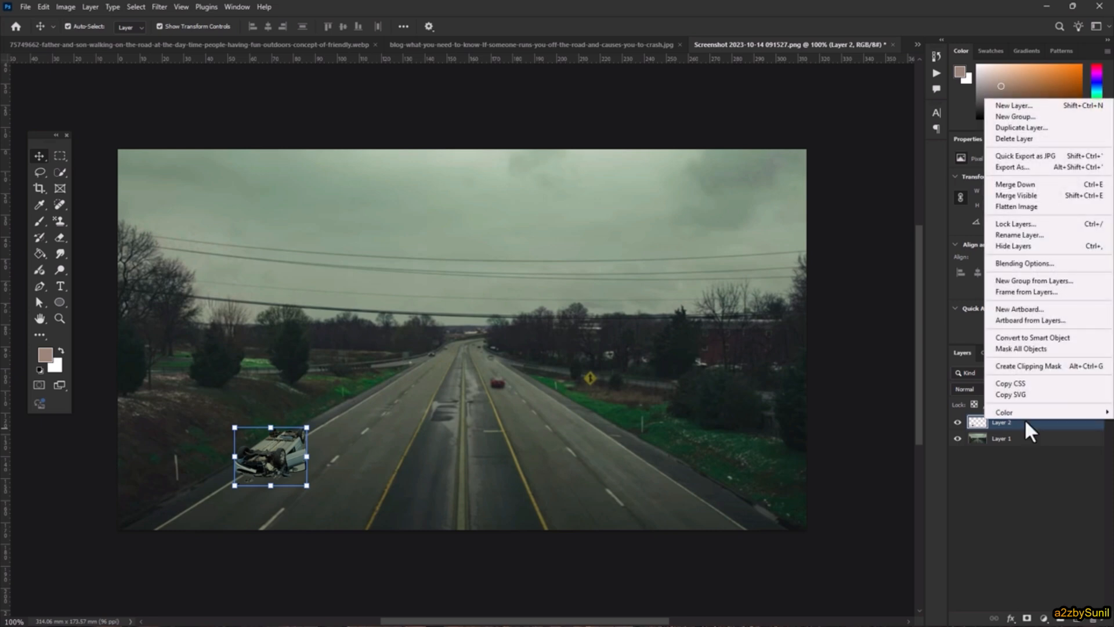
click(1025, 264)
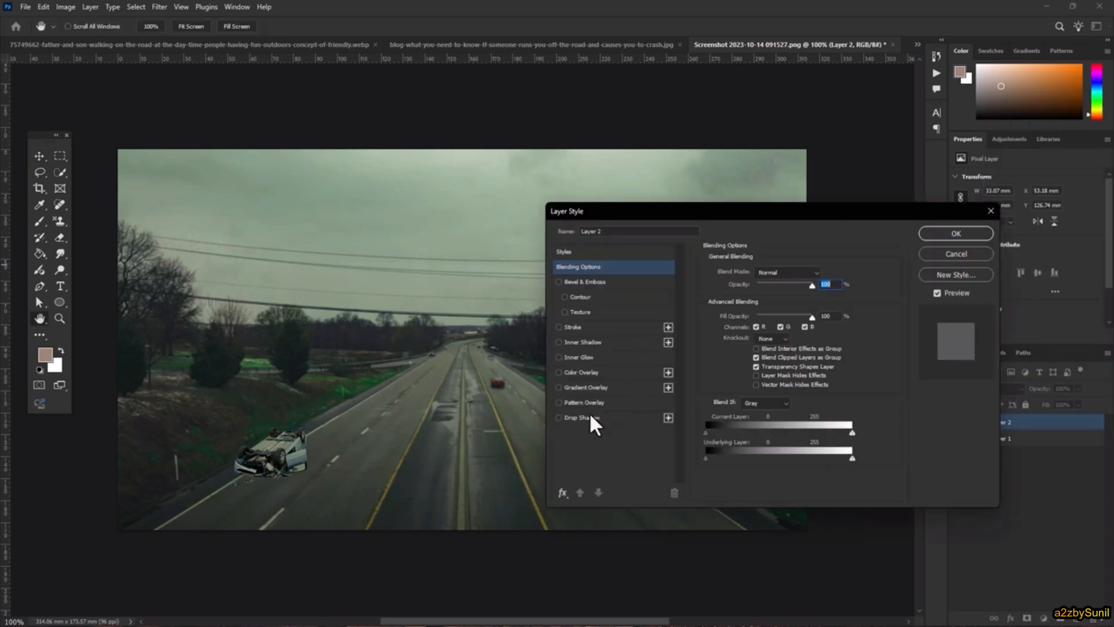
- Add a Multiply drop shadow with 5 px distance, 7 px size and 86% opacity
click(587, 417)
drag(267, 477, 281, 480)
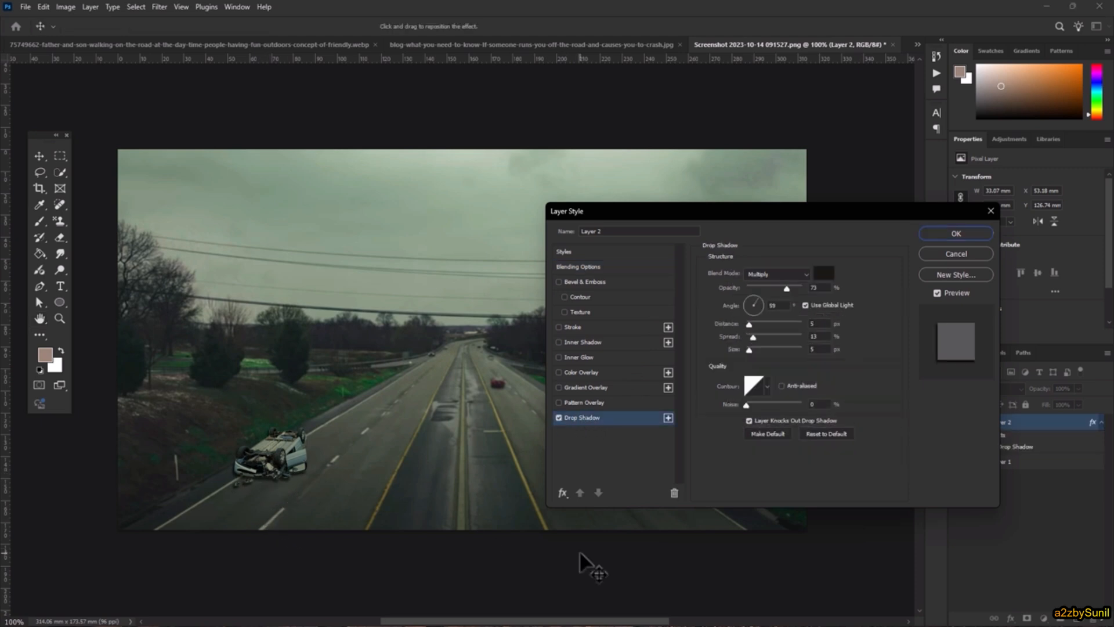
mouse_move(749, 349)
mouse_down()
mouse_move(760, 366)
mouse_move(748, 351)
mouse_move(756, 357)
mouse_up()
mouse_move(786, 289)
mouse_down()
mouse_move(777, 286)
mouse_move(793, 286)
mouse_up()
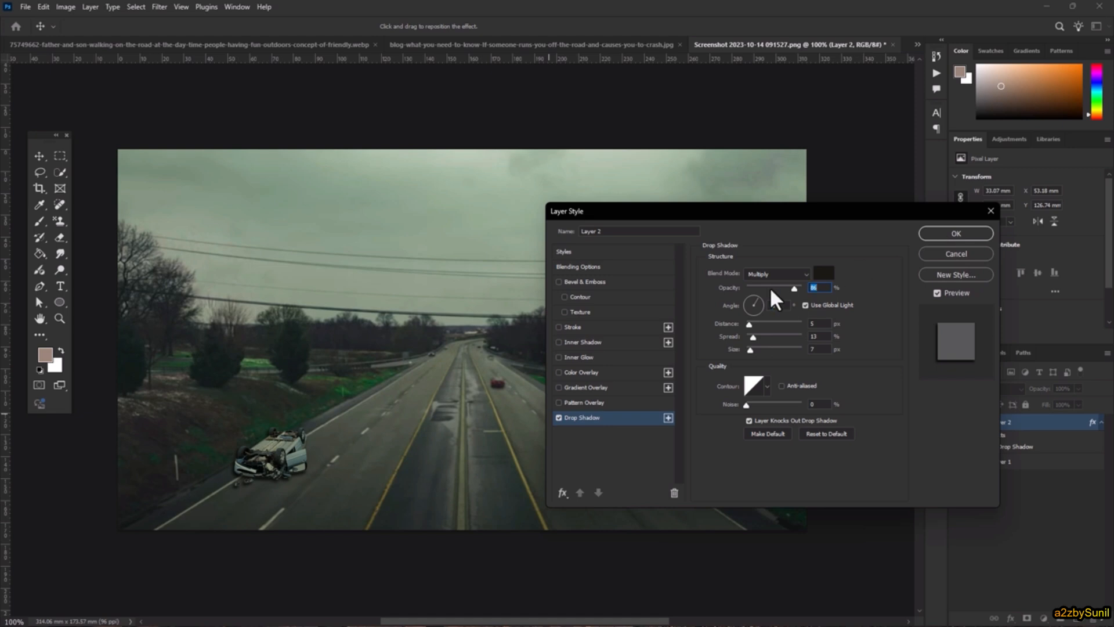
click(956, 234)
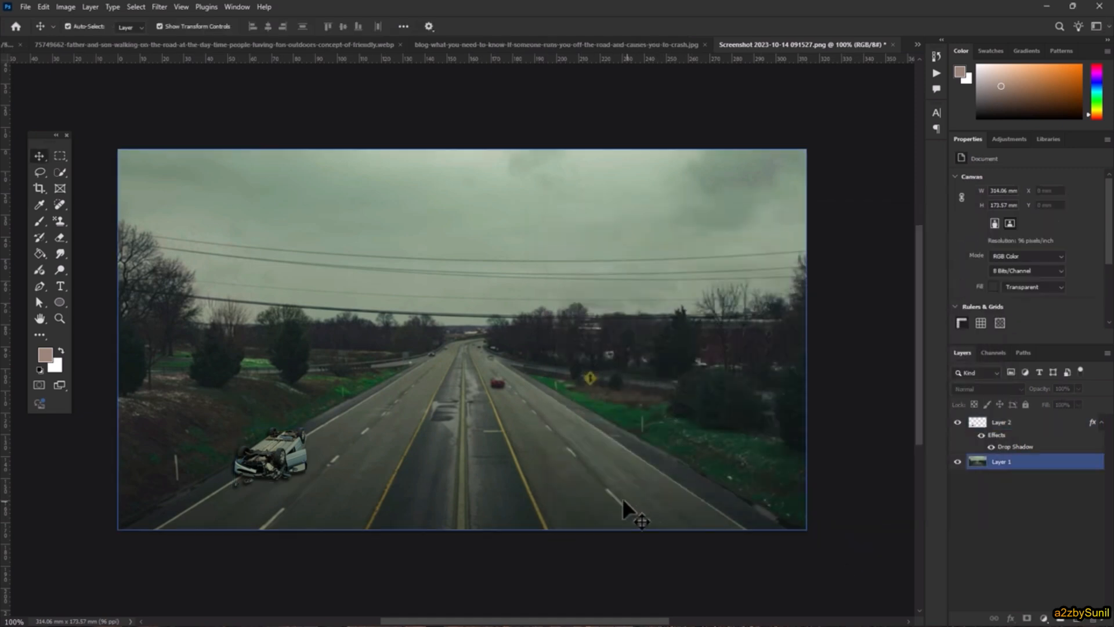
scroll(622, 496, down, 1)
- Look over the road composite, crashed-car and father-and-son documents, deselecting the road layer
scroll(474, 467, up, 2)
key(space)
drag(524, 336, 543, 356)
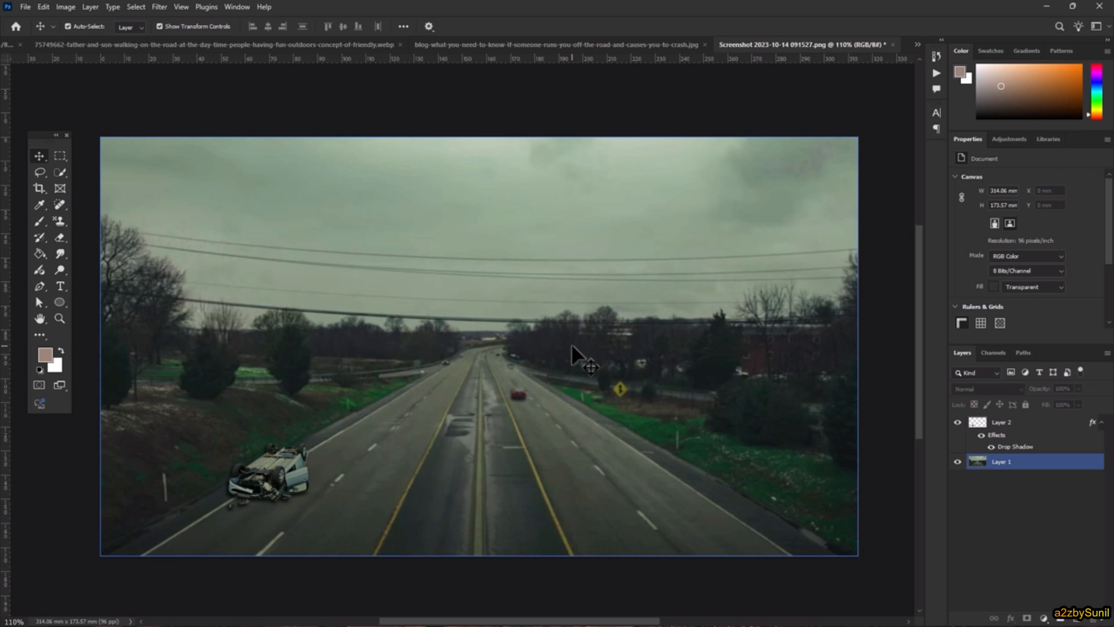
click(589, 43)
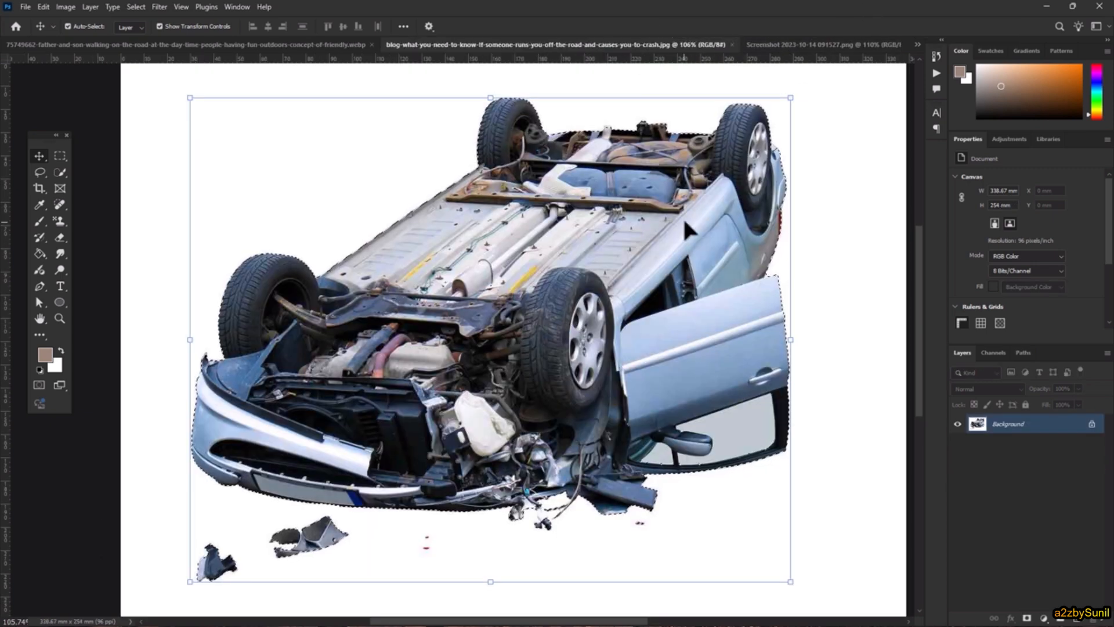
click(827, 44)
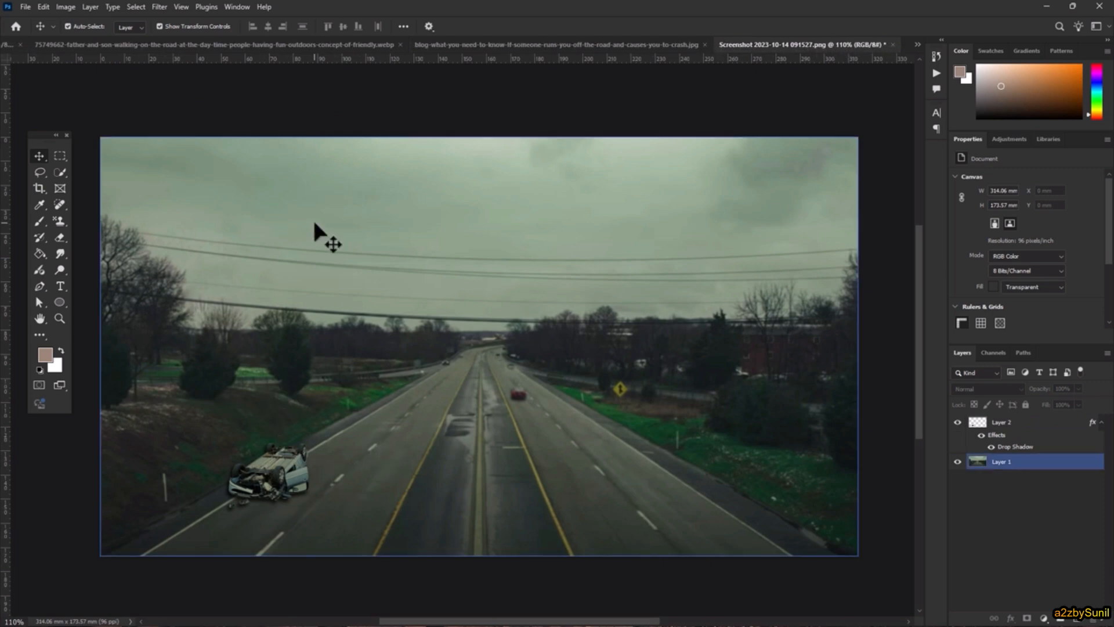
click(354, 104)
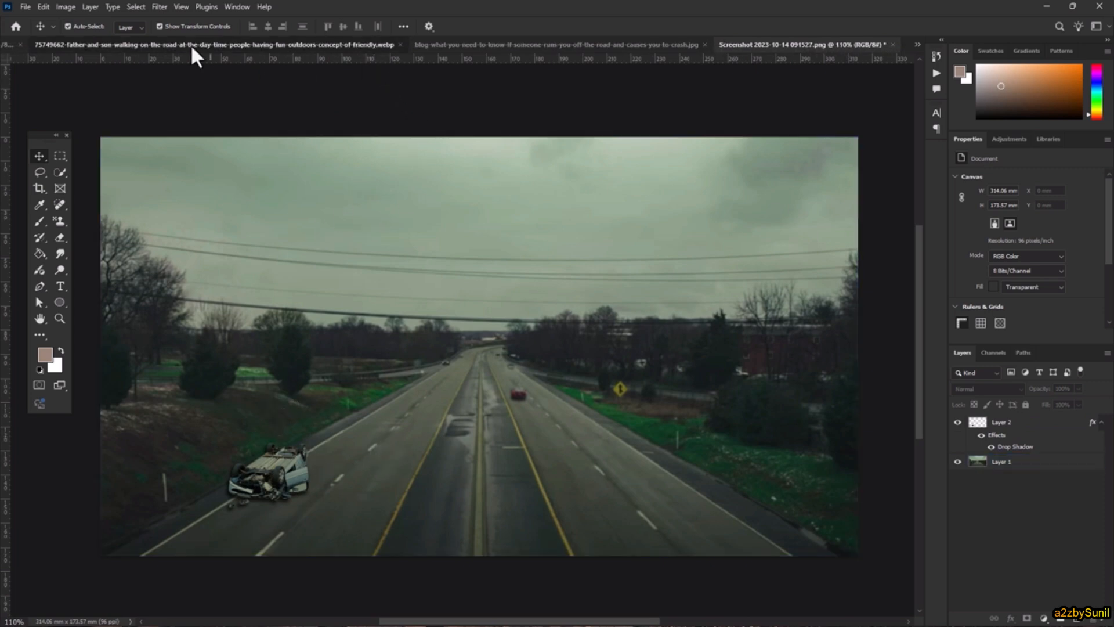
click(190, 44)
click(663, 44)
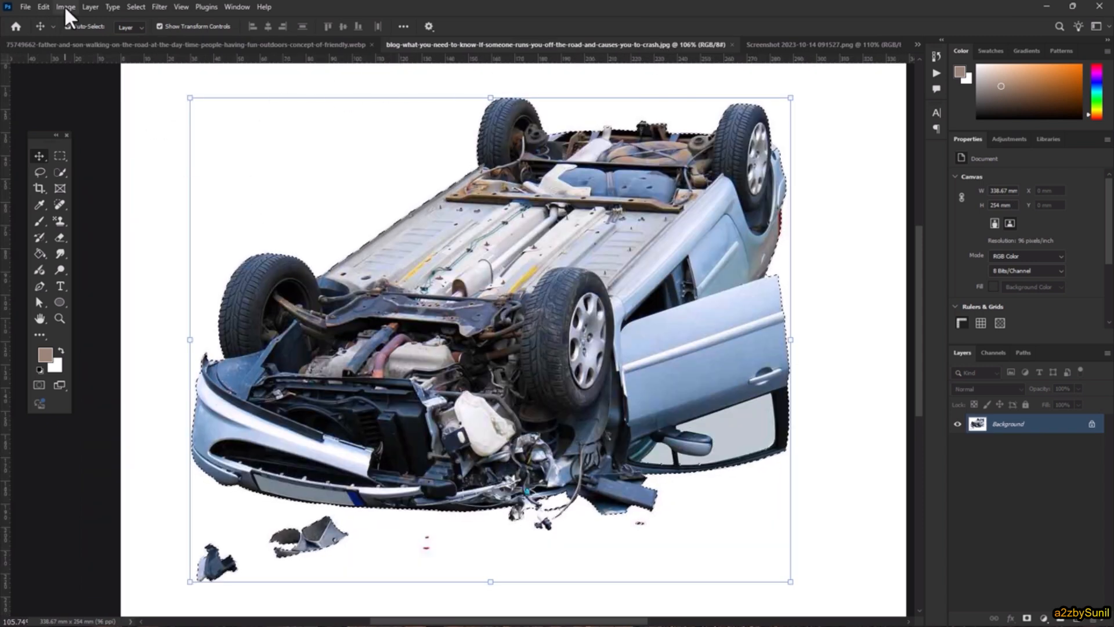
- Close all four open documents without saving, then bring up the Open dialog
click(26, 6)
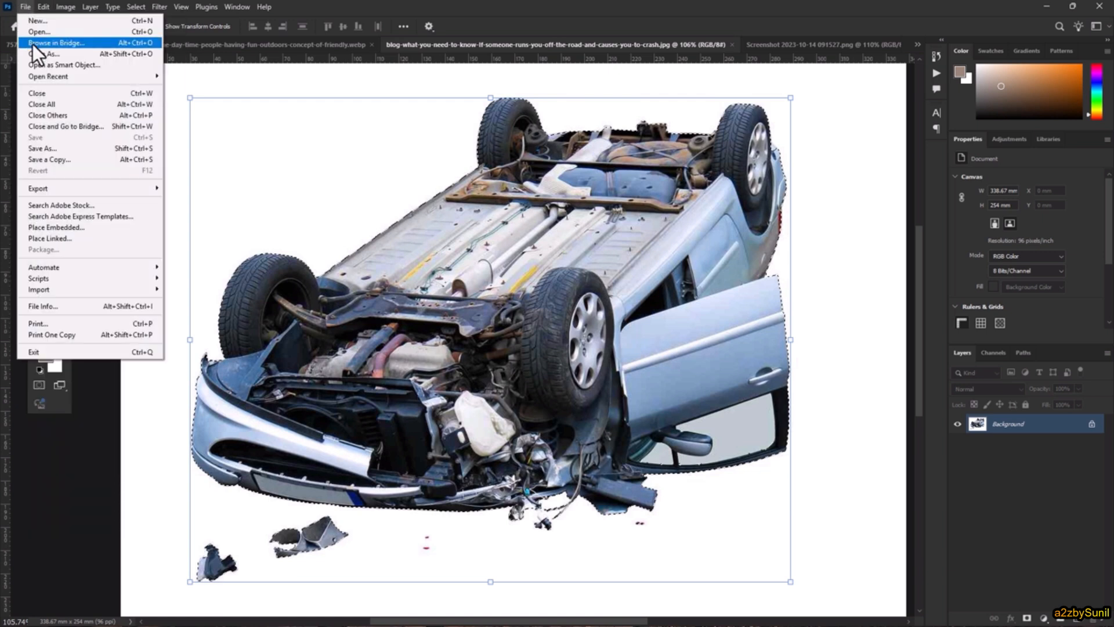
click(53, 103)
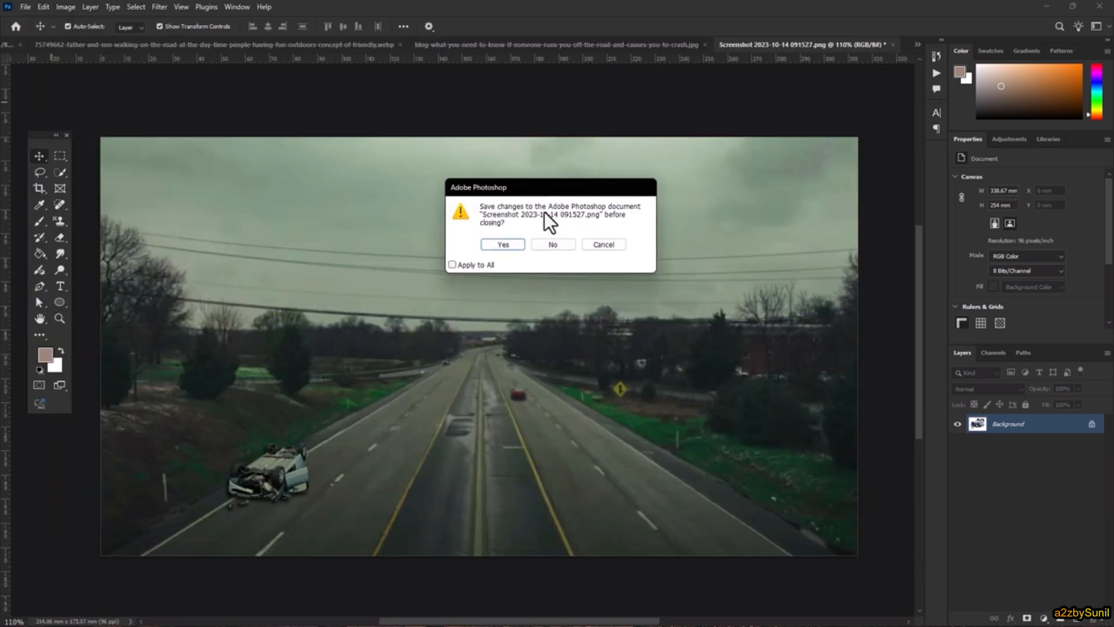
click(554, 244)
click(554, 244)
click(554, 244)
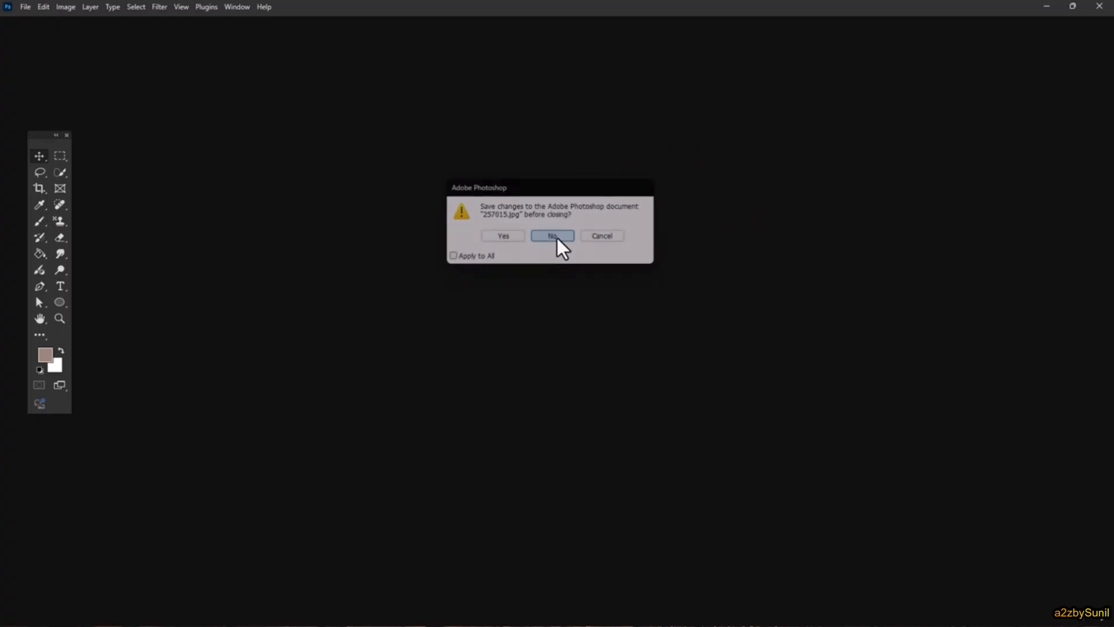
click(554, 244)
click(33, 107)
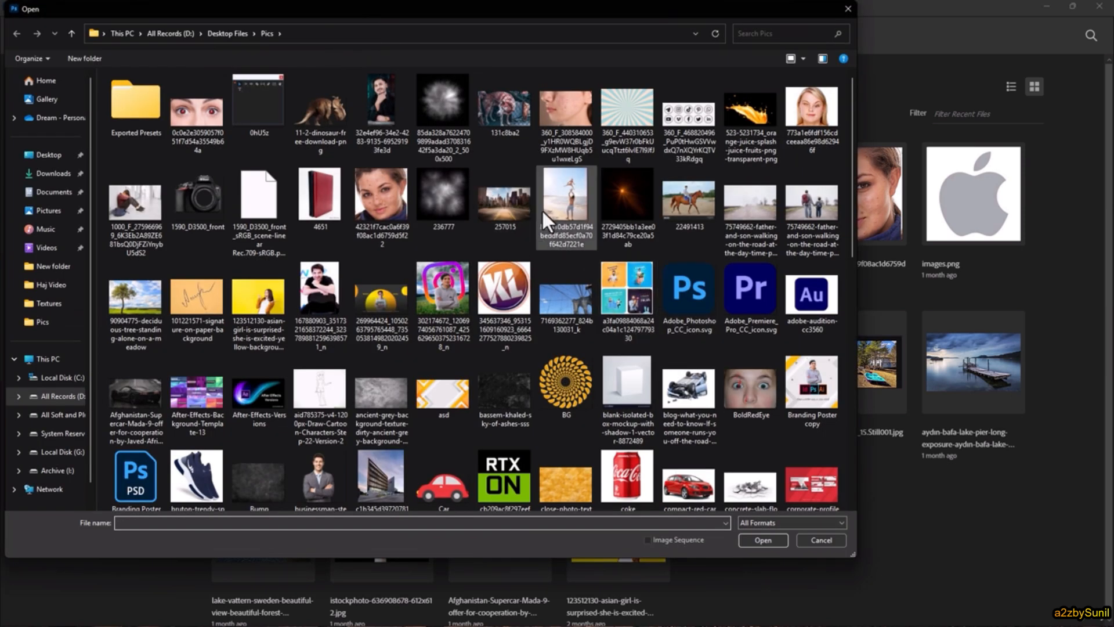
- Open pixabay-oceans-1200.jpg and coke.jpg together from the Pics folder
scroll(519, 325, down, 10)
click(563, 342)
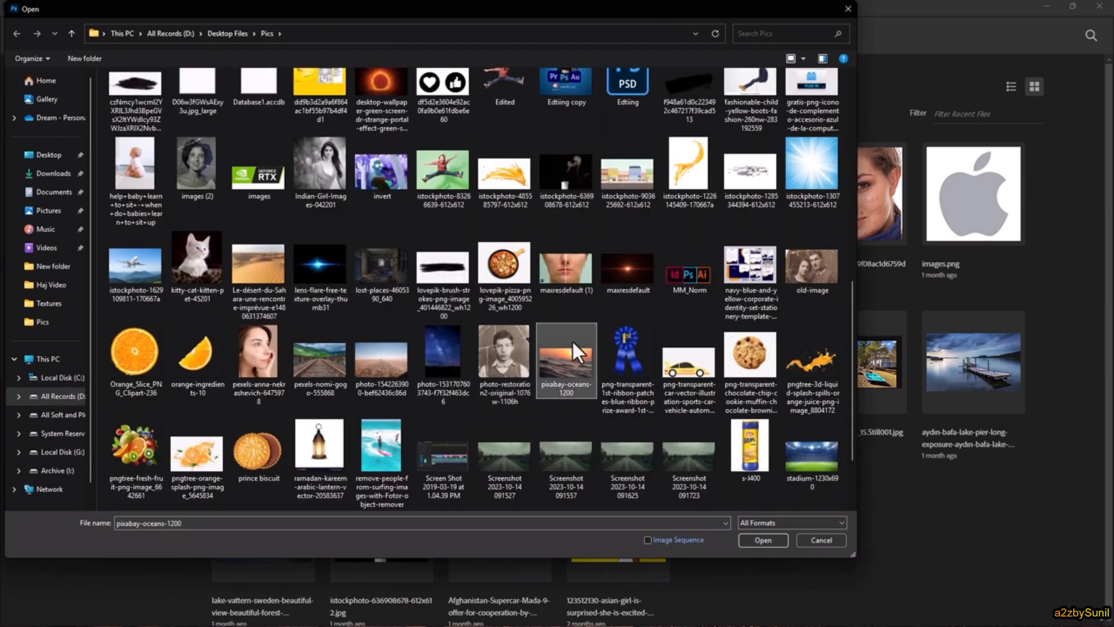
scroll(604, 356, up, 10)
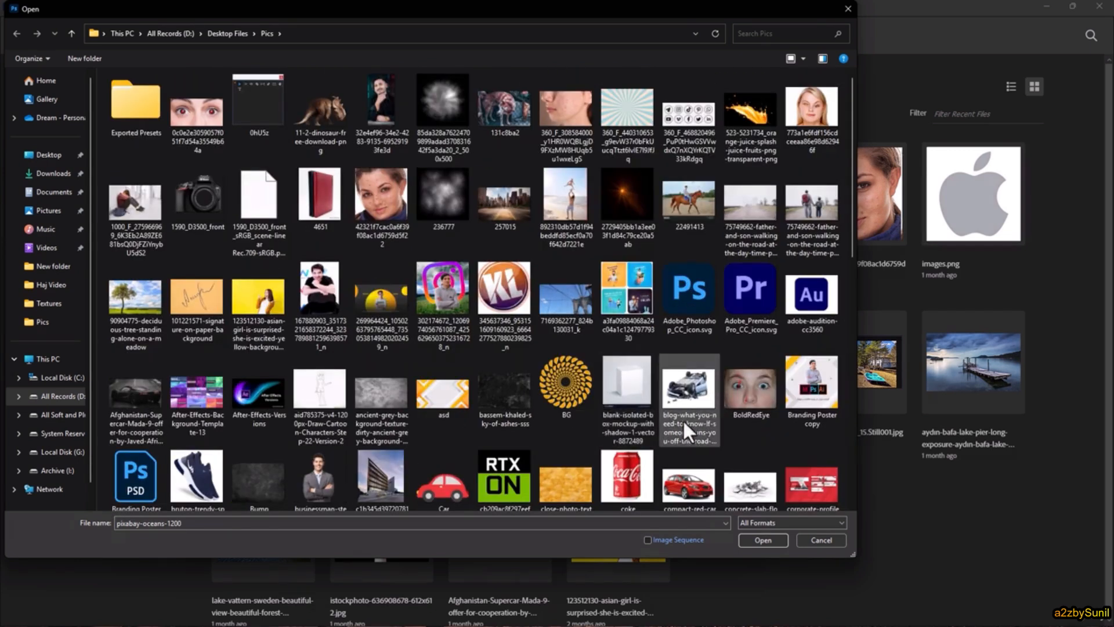
ctrl+click(622, 487)
key(Return)
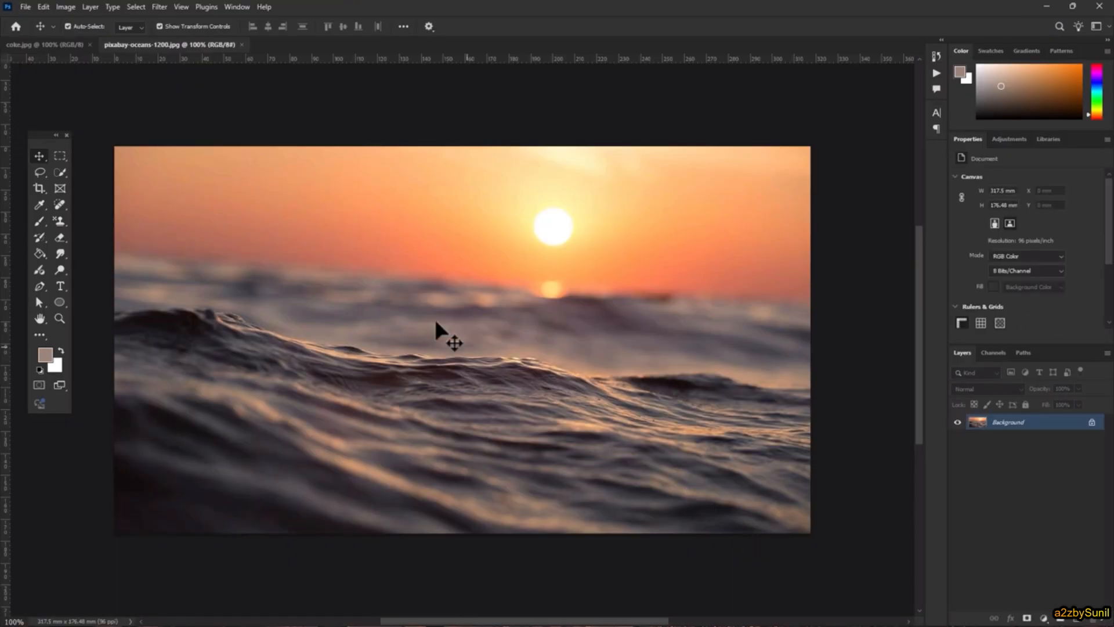
- Select the can with Select Subject, adding its lid and trimming excess above the rim
click(67, 44)
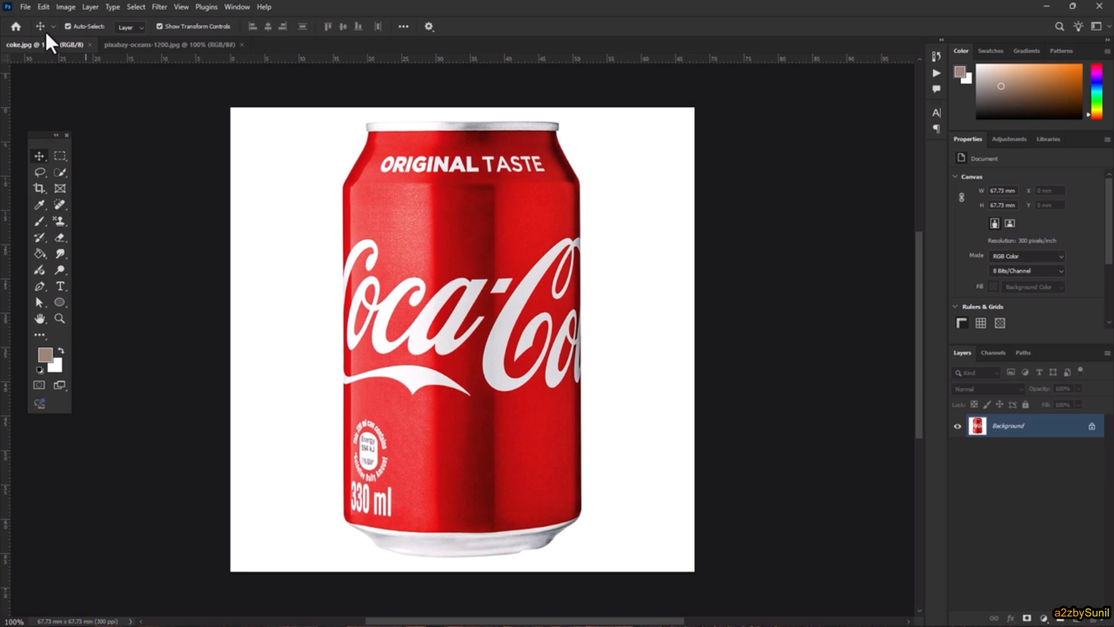
click(136, 6)
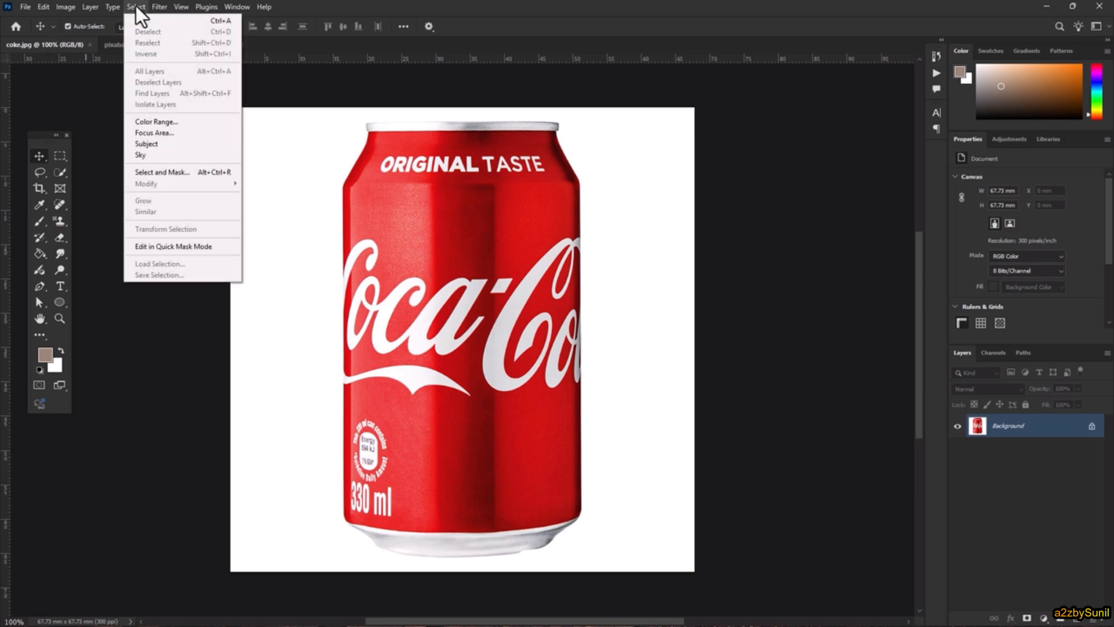
click(172, 144)
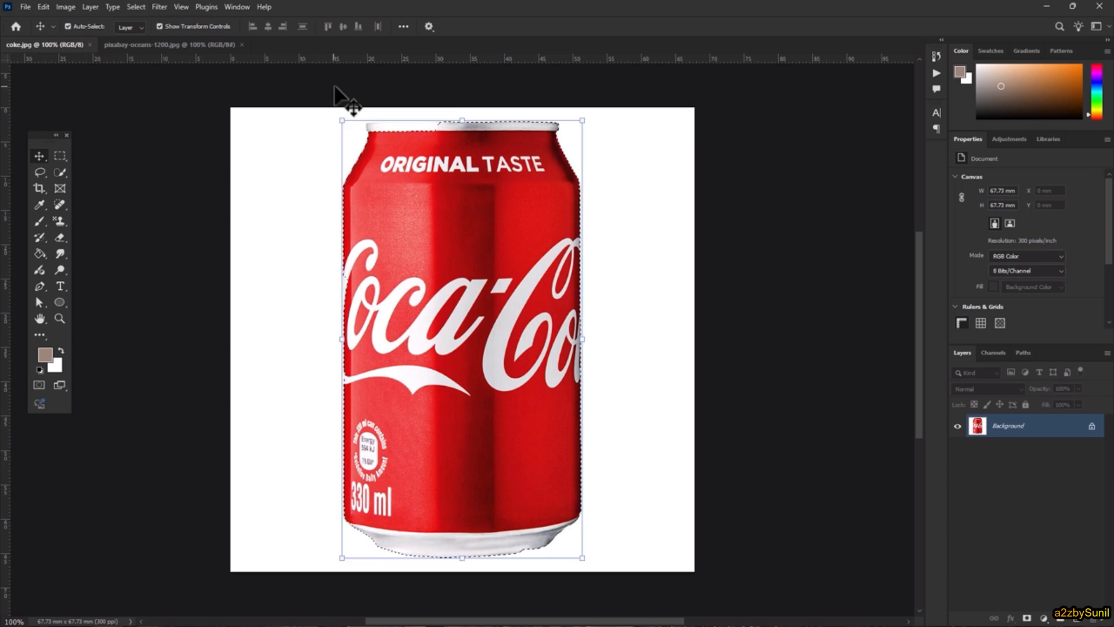
click(61, 173)
mouse_move(432, 142)
mouse_down()
mouse_move(428, 125)
mouse_move(384, 124)
mouse_up()
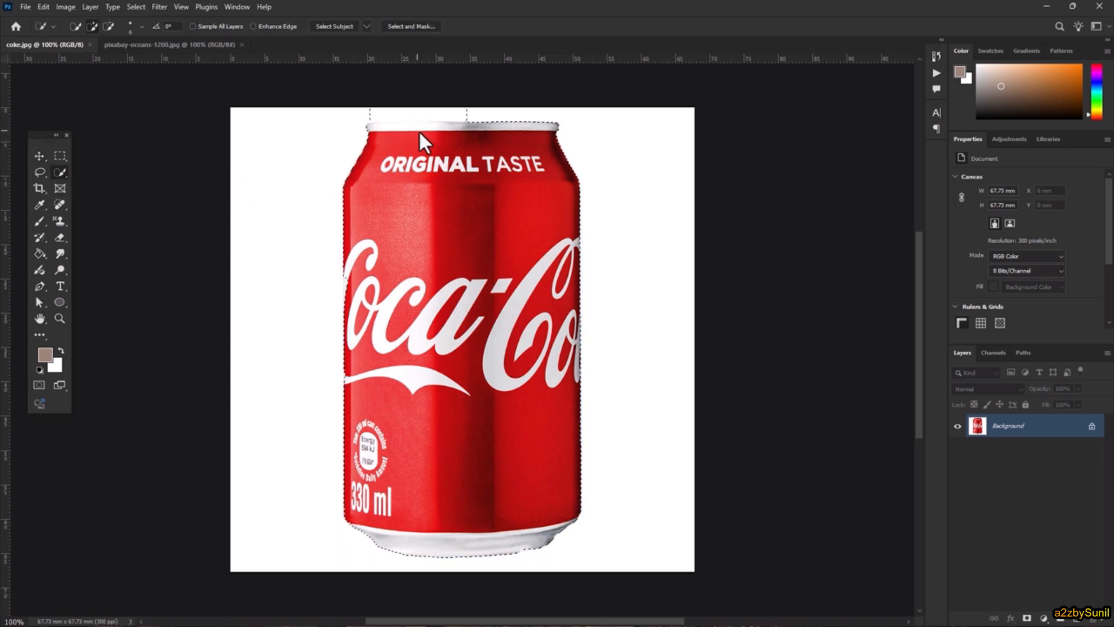
alt+drag(472, 109, 353, 109)
- Paste the copied can into the ocean image, shrinking it and tilting it about 34°
click(145, 45)
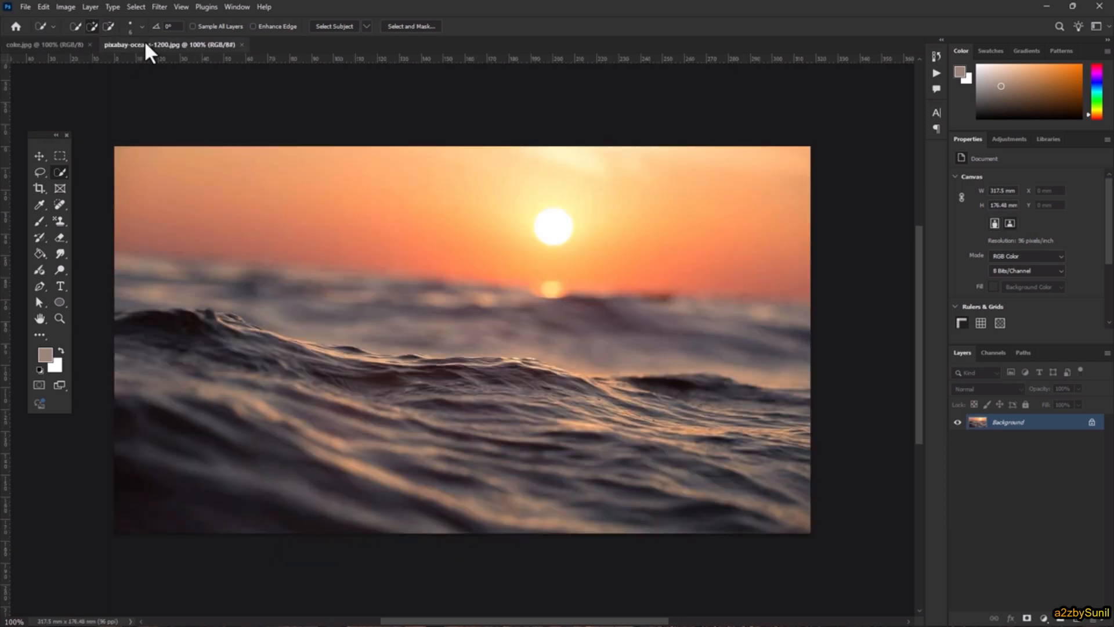
click(47, 44)
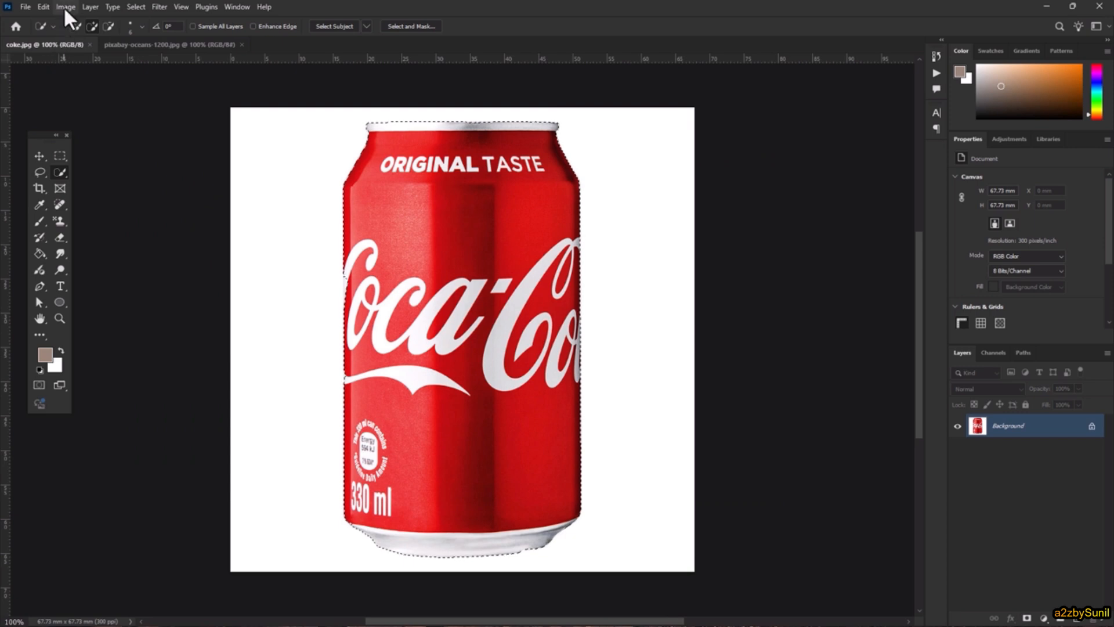
click(44, 6)
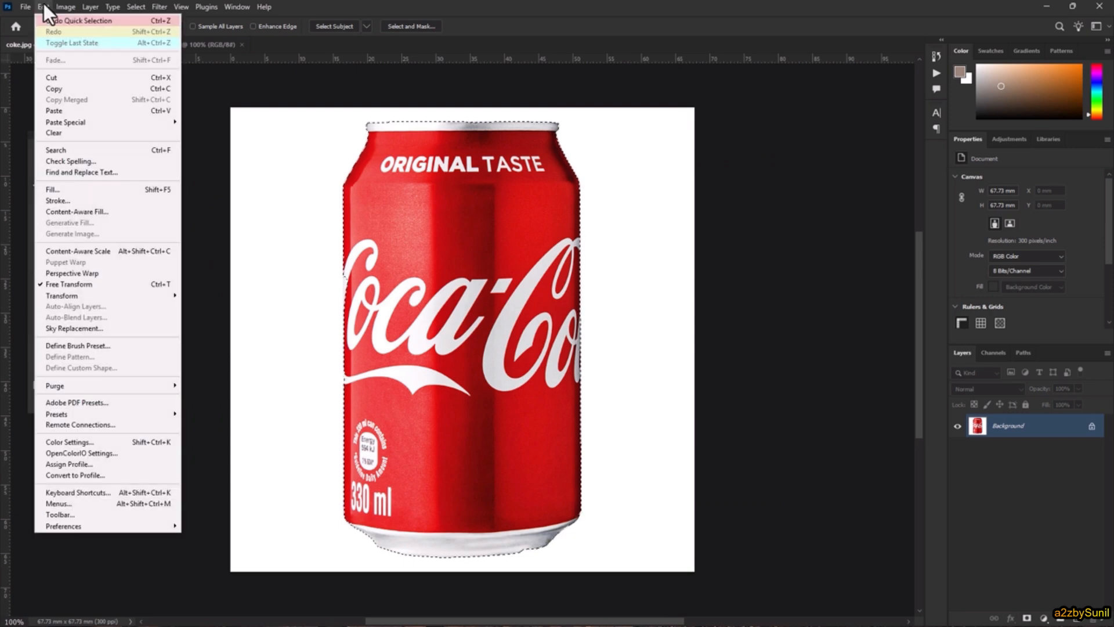
click(68, 87)
click(183, 41)
click(44, 6)
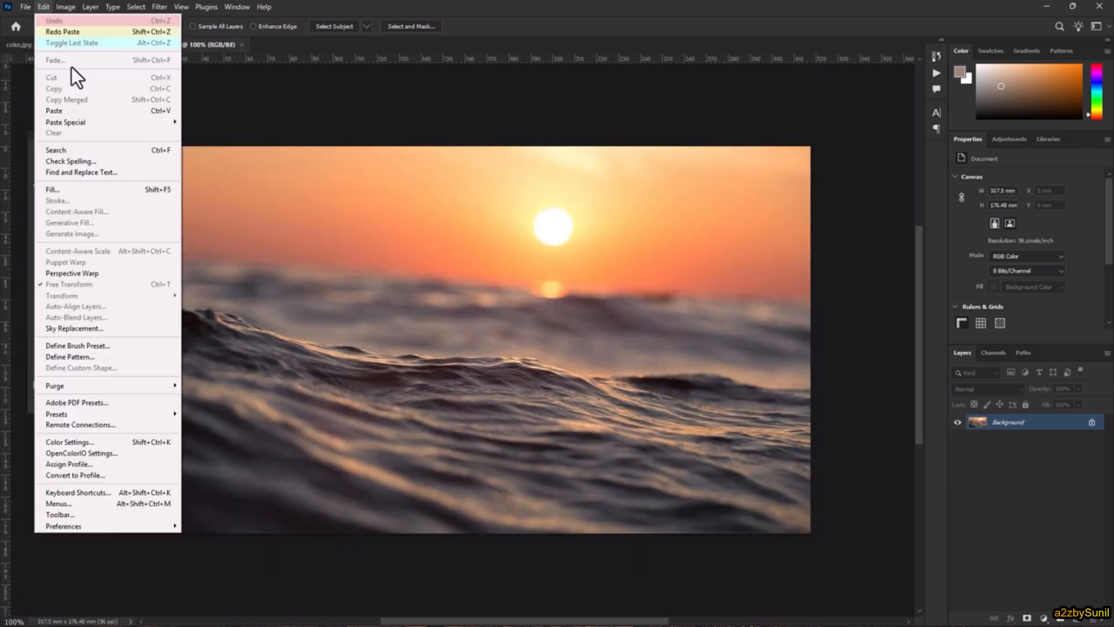
click(65, 110)
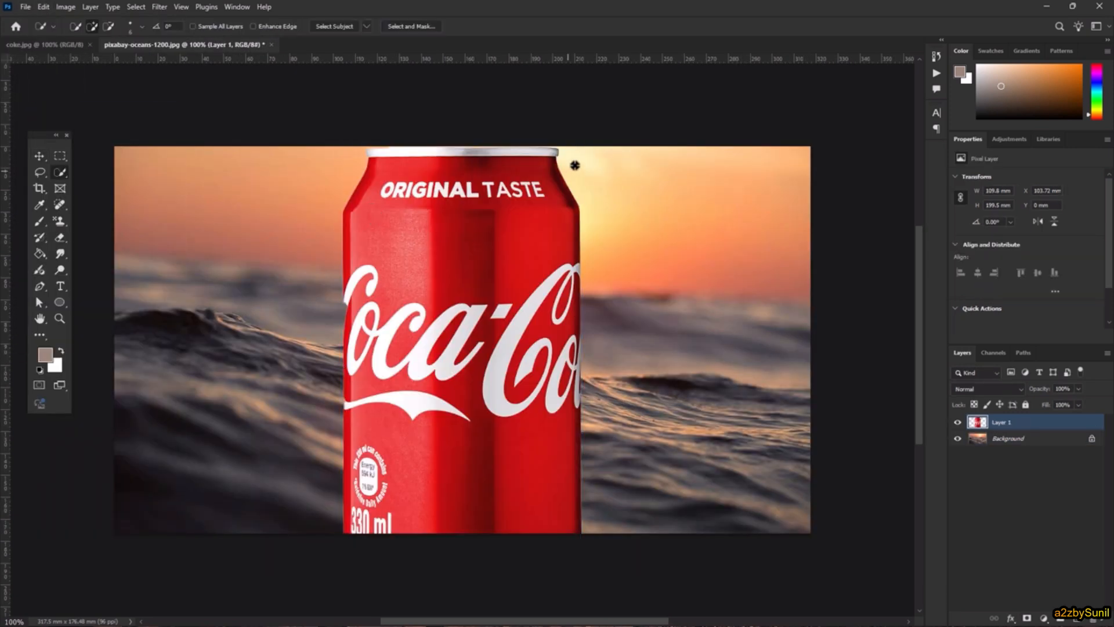
key(ctrl+t)
drag(582, 146, 566, 316)
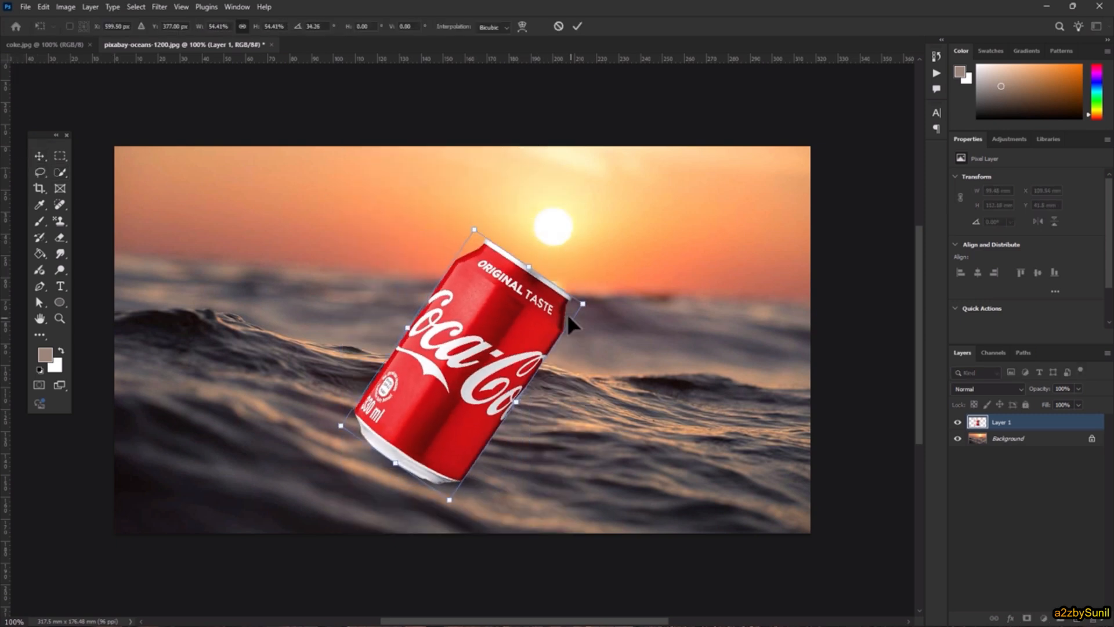
click(577, 26)
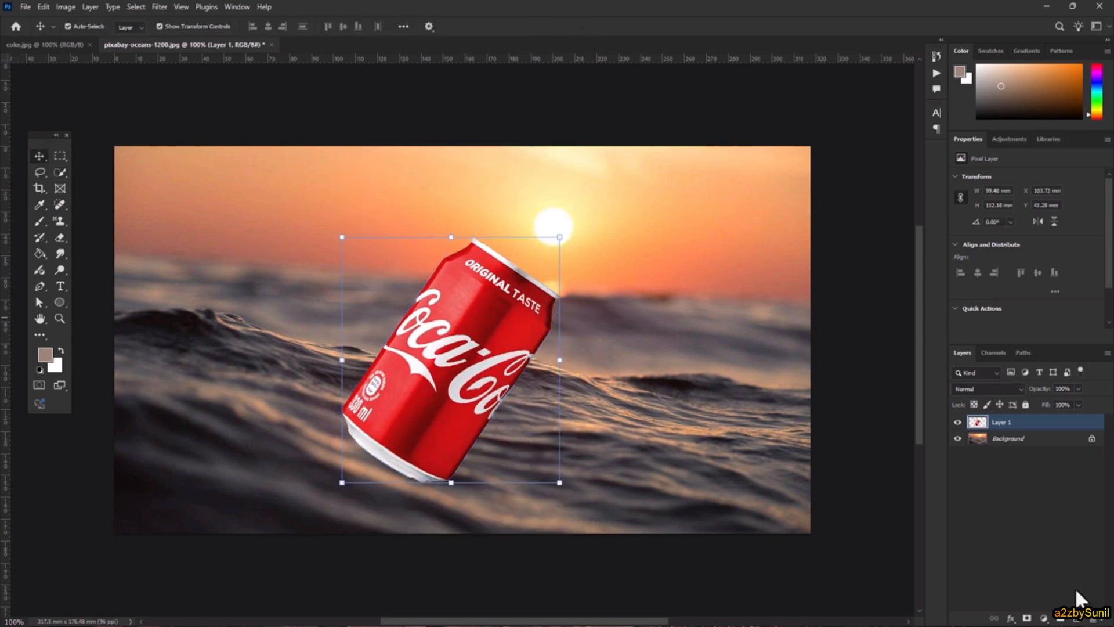
- Add a warming Photo Filter at 41% density and nudge the can up and right
click(1044, 618)
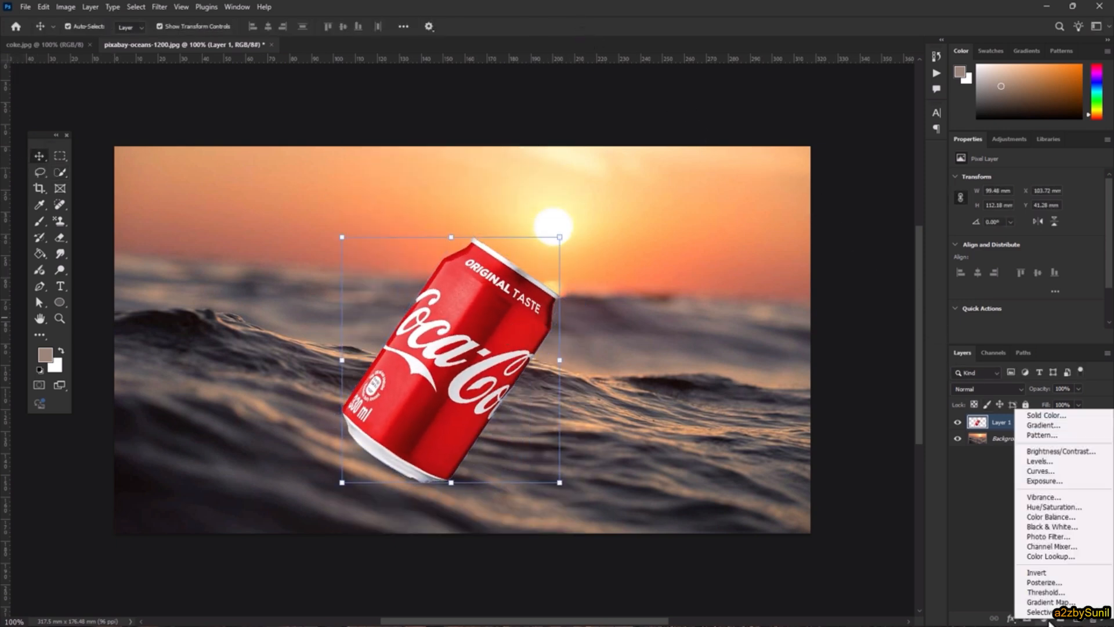
click(1083, 536)
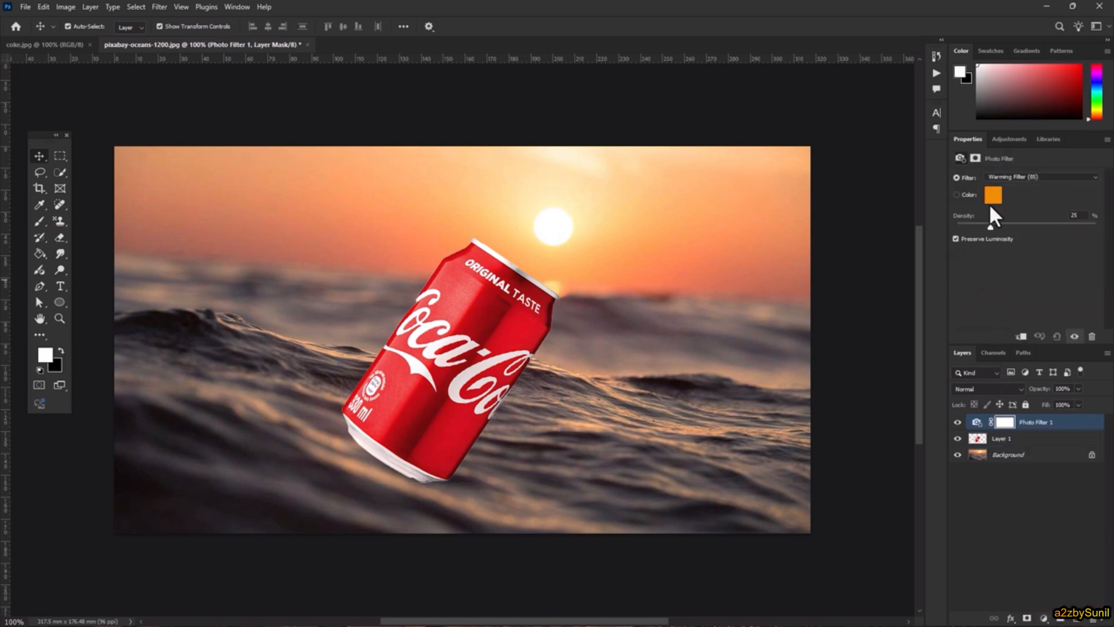
drag(991, 227, 1014, 227)
mouse_move(481, 334)
mouse_down()
mouse_move(513, 296)
mouse_move(496, 322)
mouse_up()
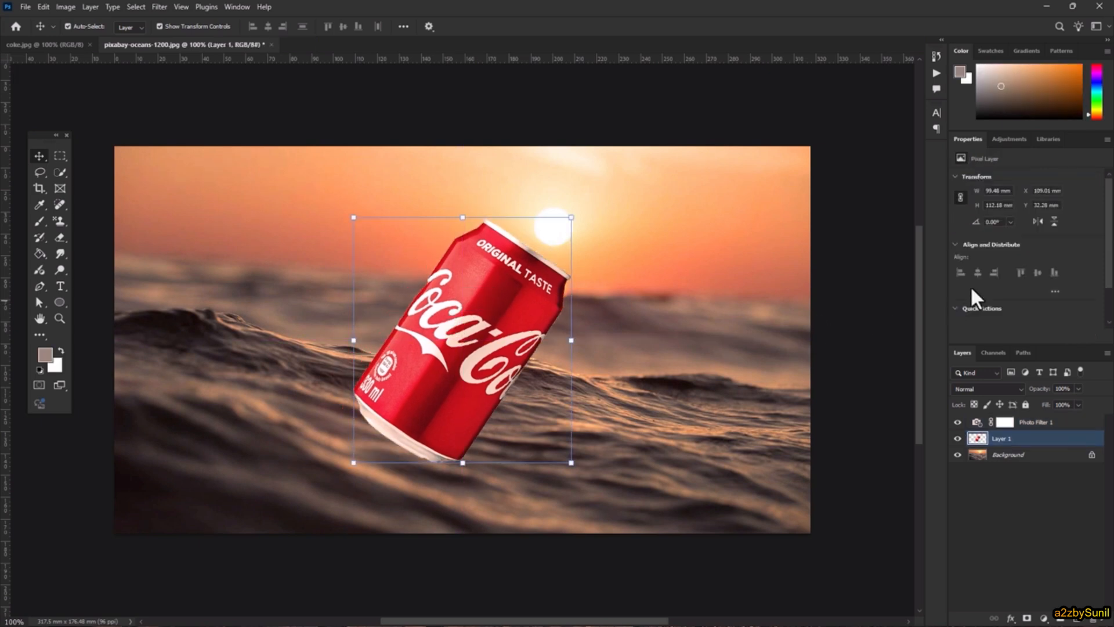